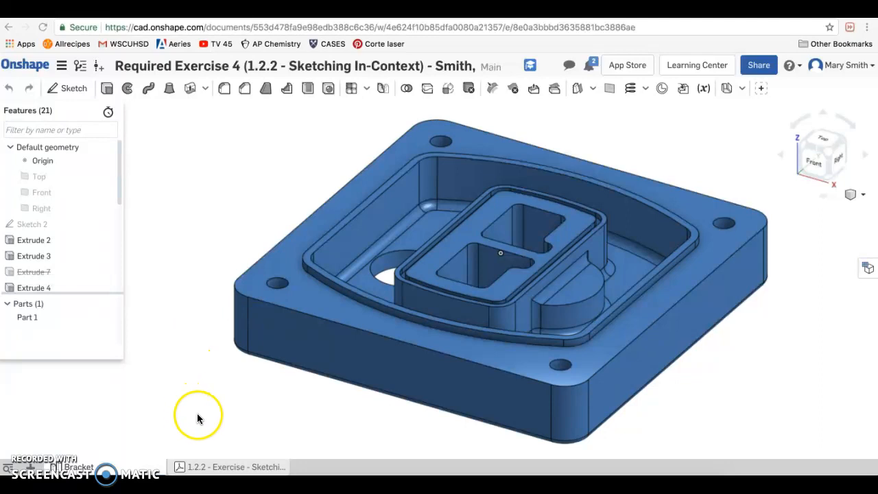
- Open the 1.2.2 Sketching In-Context exercise PDF and examine its goals, sketch profile, dimensions, mirror and extrude instructions
click(223, 467)
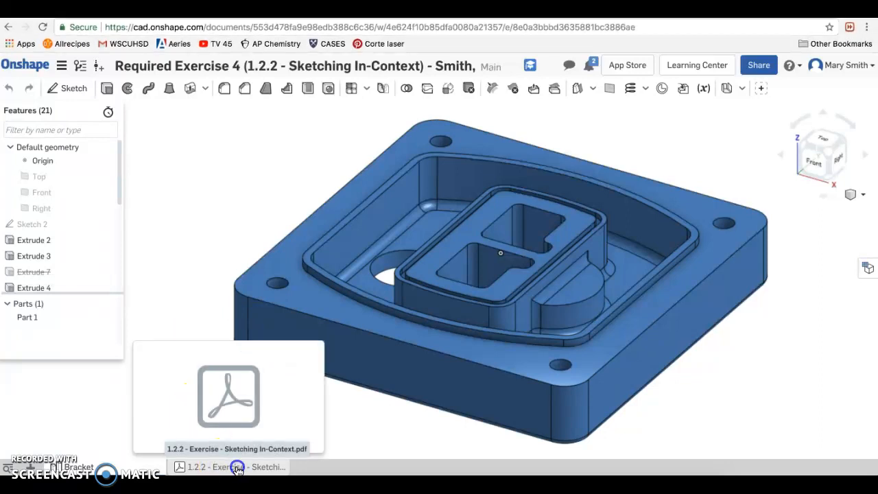
click(238, 471)
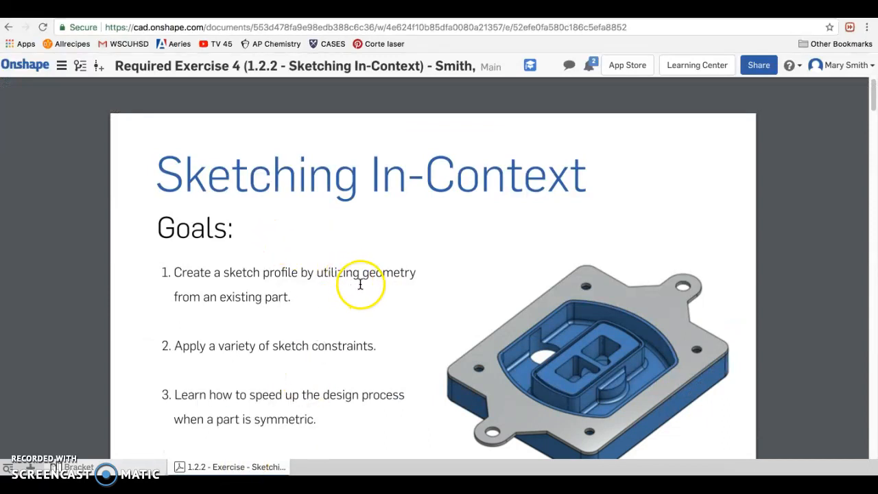
scroll(360, 283, down, 1)
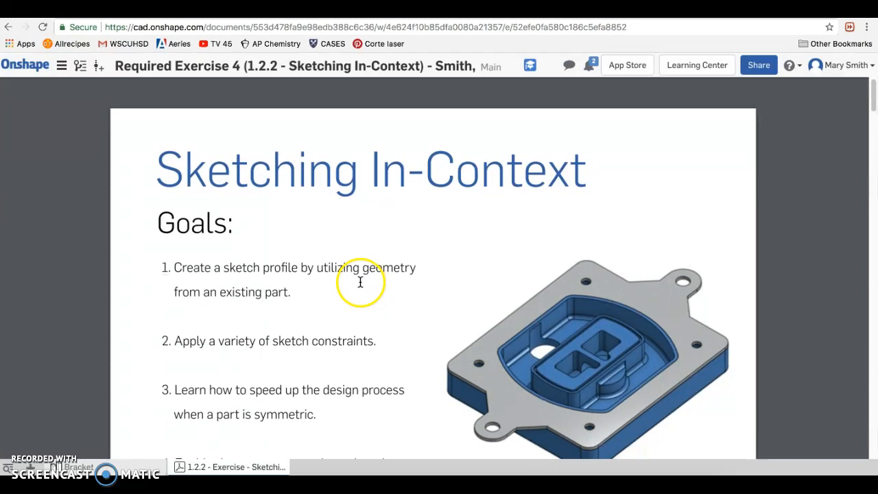
scroll(360, 282, down, 3)
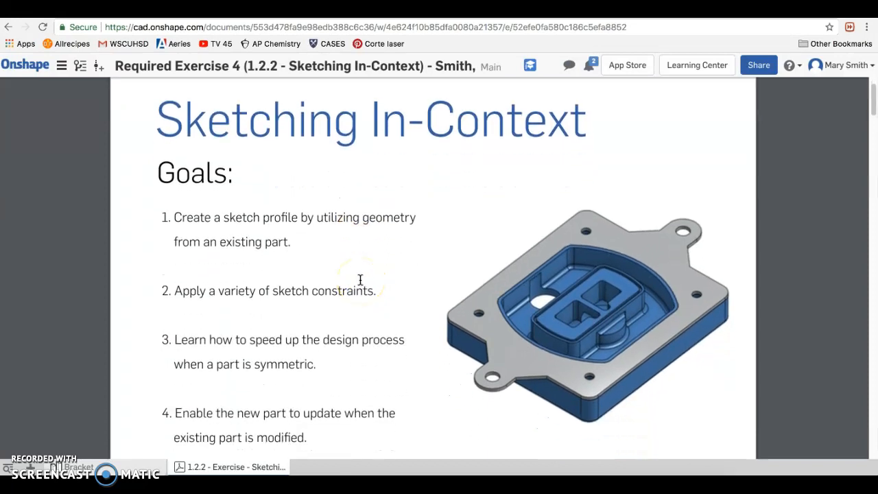
scroll(360, 279, down, 3)
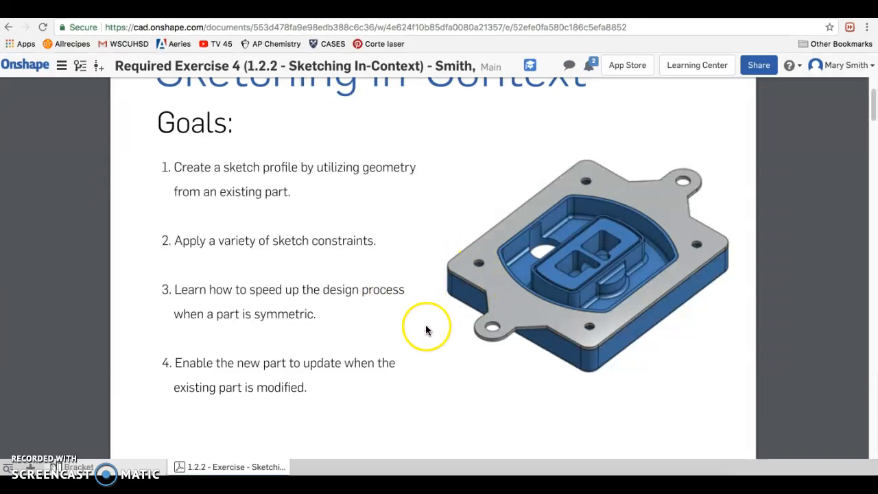
scroll(428, 329, down, 10)
scroll(422, 329, down, 7)
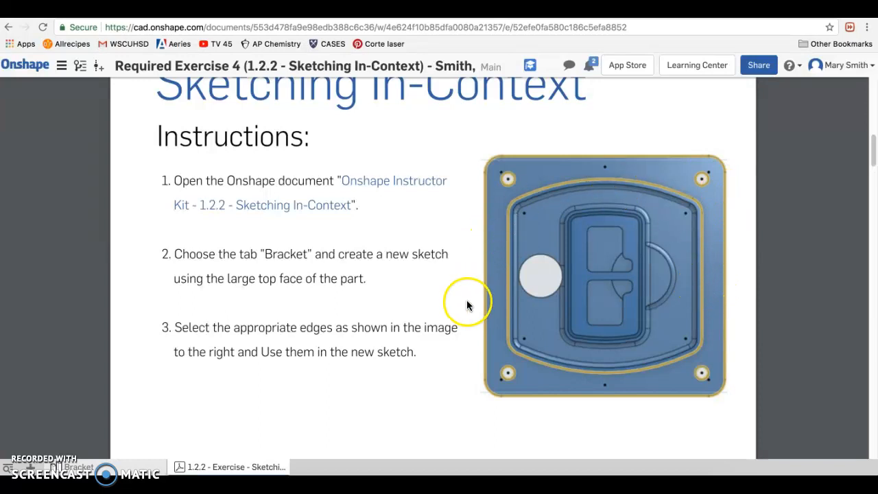
scroll(468, 306, down, 15)
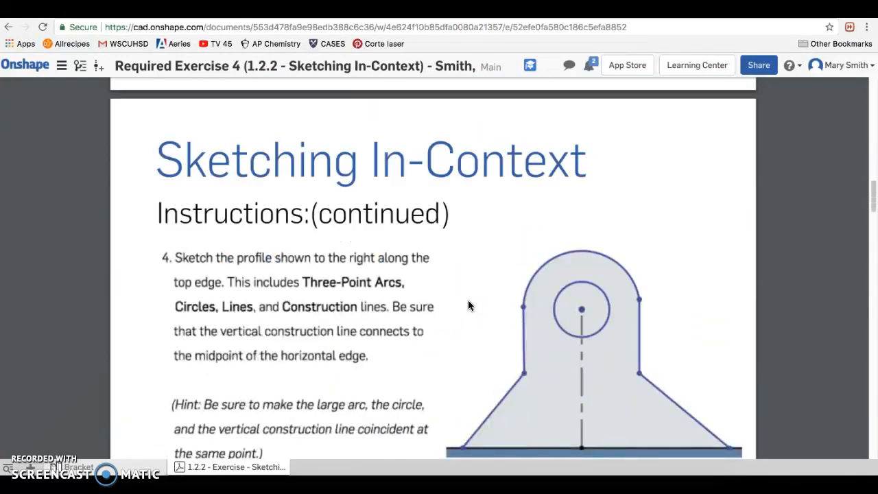
scroll(468, 306, down, 2)
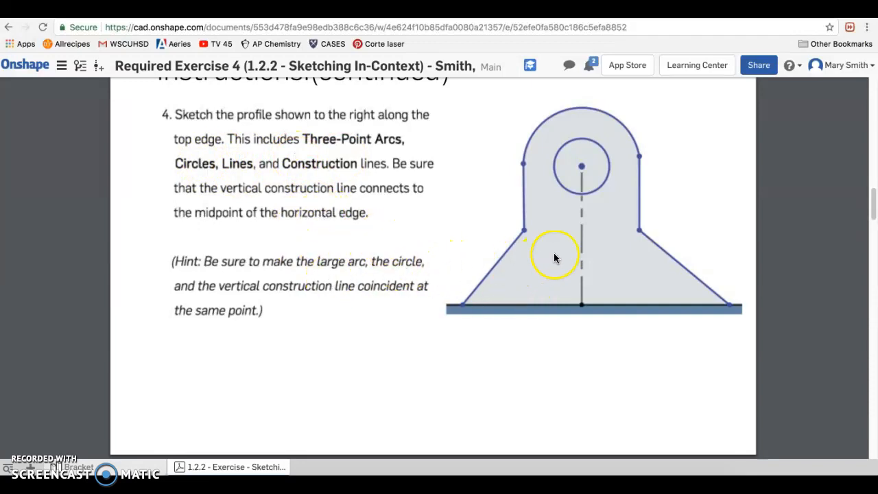
scroll(504, 266, down, 5)
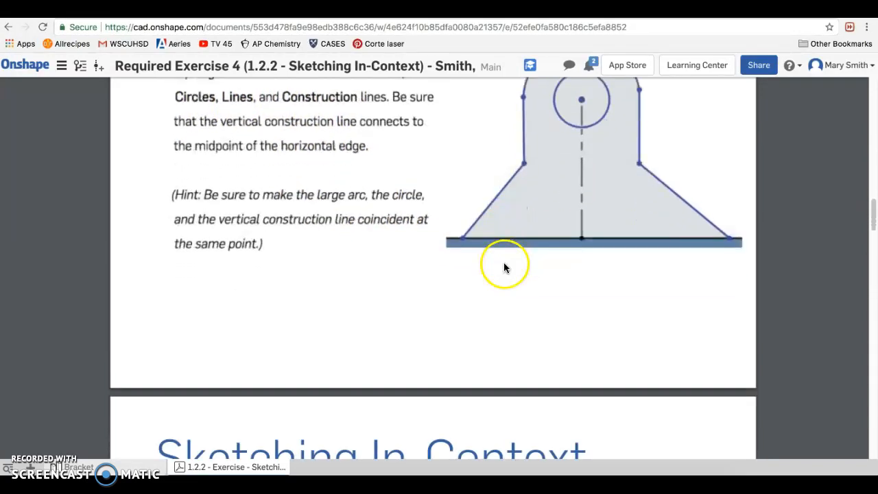
scroll(507, 268, down, 2)
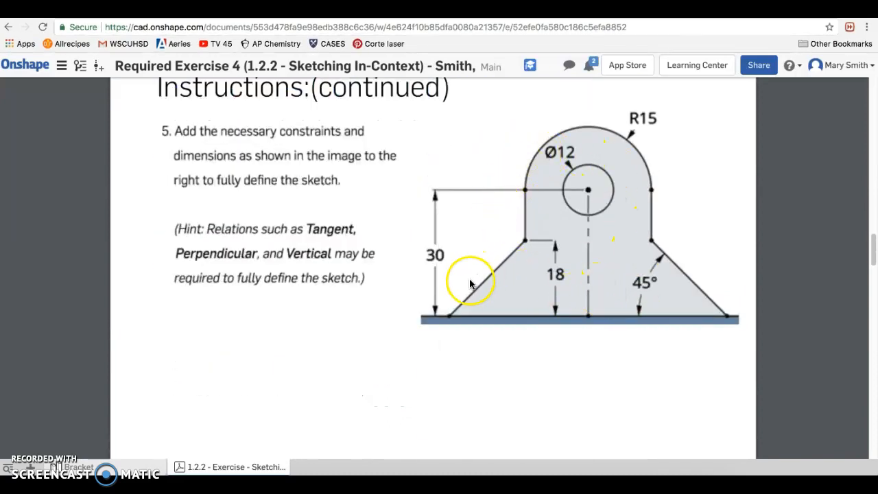
scroll(471, 284, down, 4)
scroll(470, 285, down, 4)
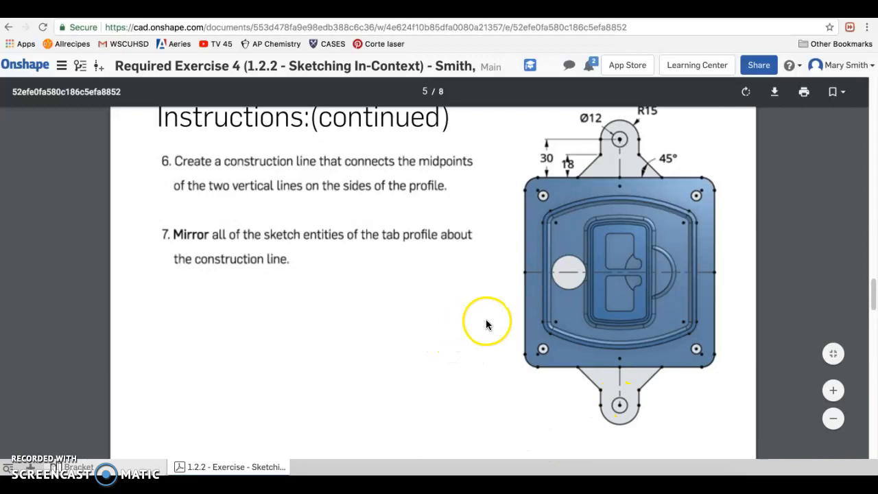
scroll(490, 316, down, 10)
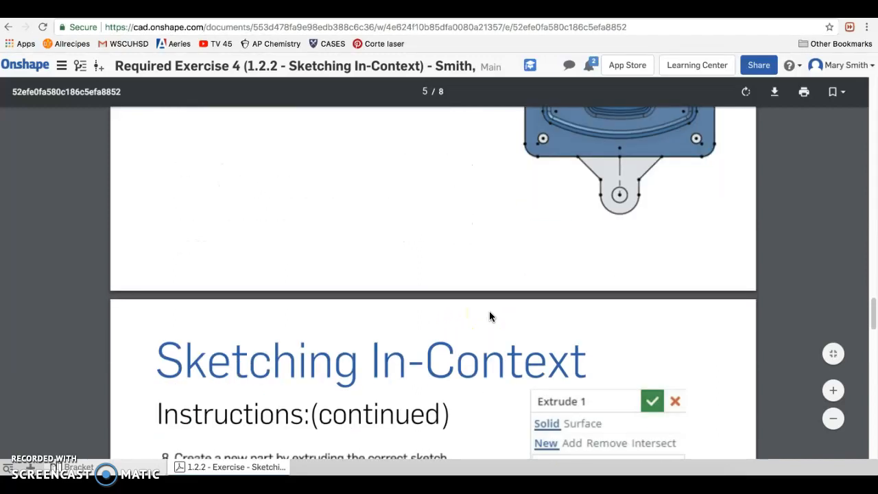
scroll(489, 316, down, 2)
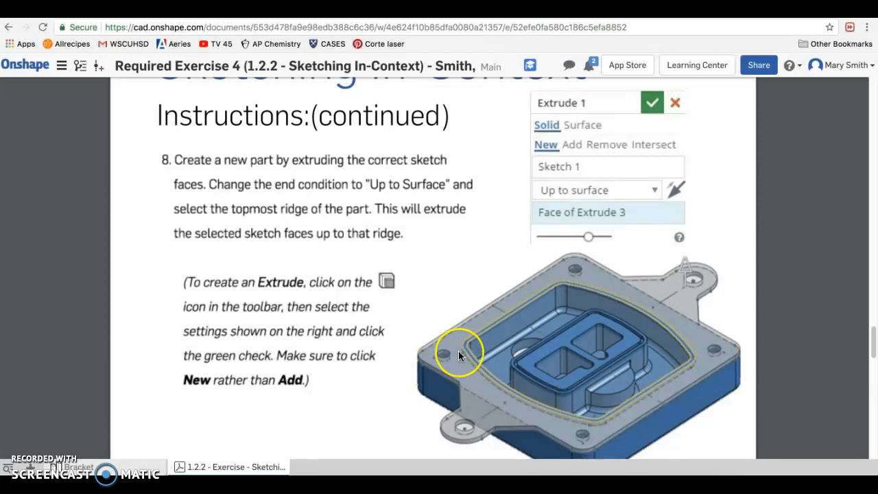
scroll(458, 353, up, 5)
scroll(459, 356, up, 3)
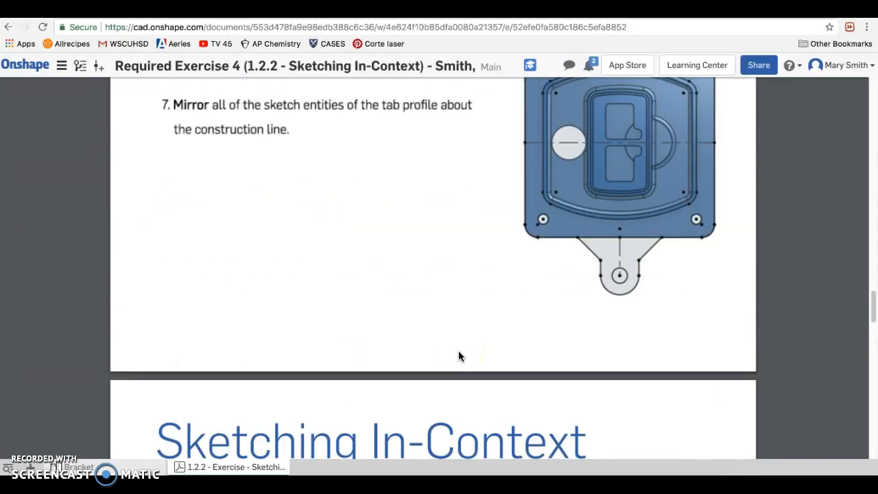
scroll(460, 356, up, 1)
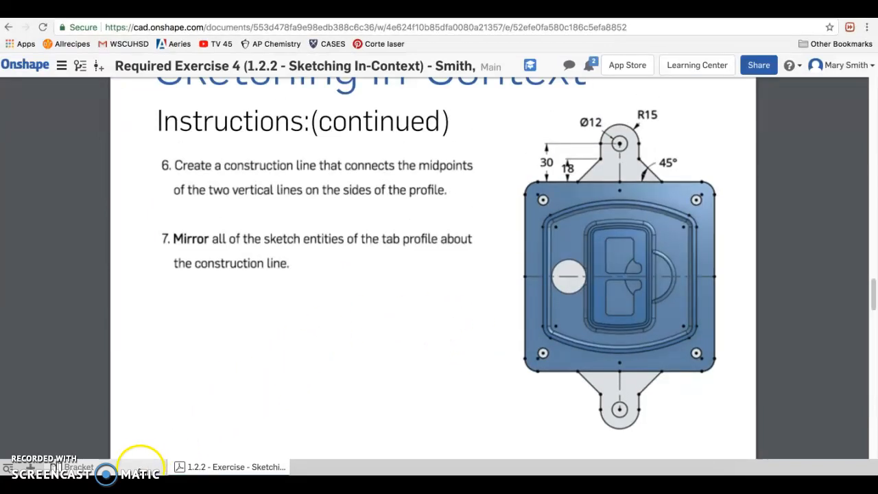
- Return to the Bracket model and start a new sketch on the large top face of the part
click(141, 469)
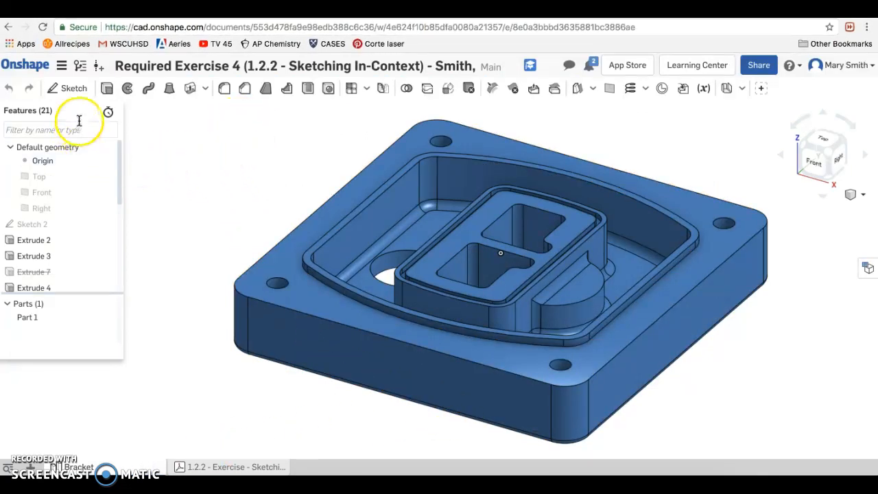
click(73, 90)
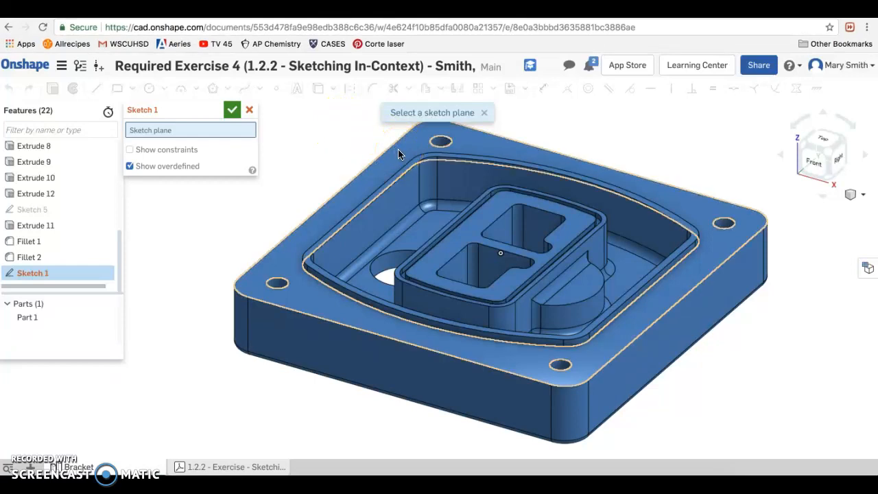
click(400, 154)
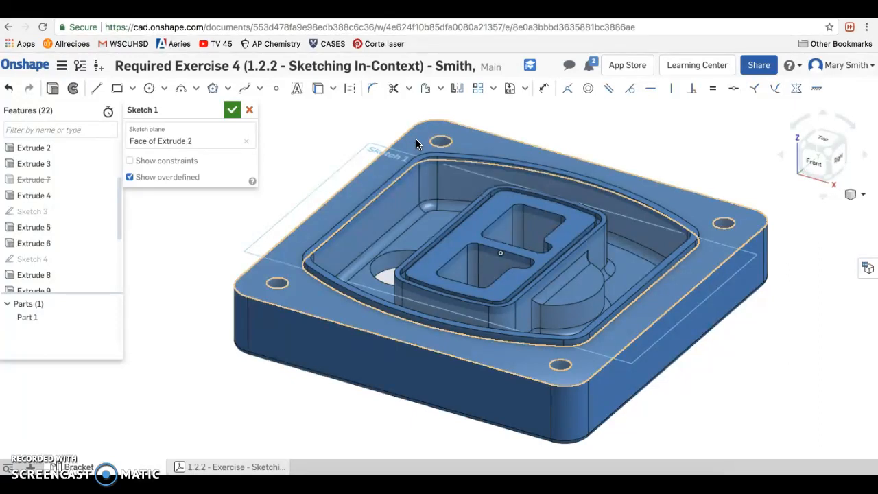
- Try to project the edges of the bracket's large top face into the sketch with the Use tool
click(491, 211)
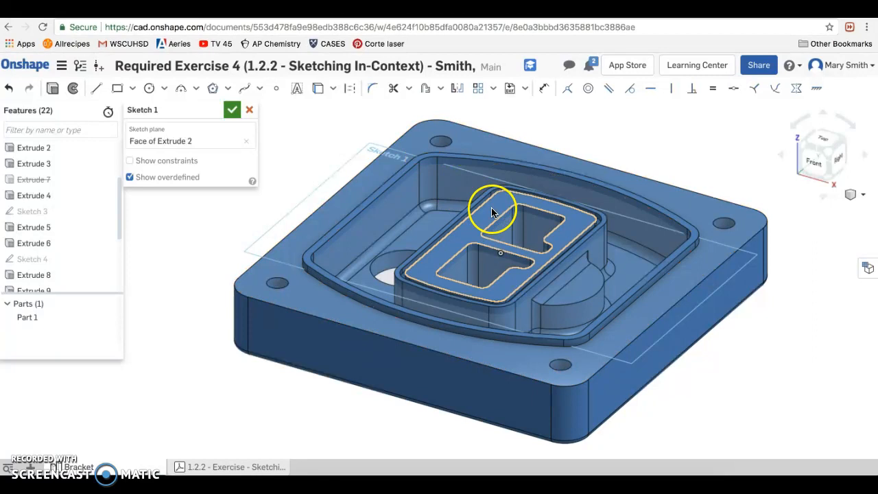
click(414, 146)
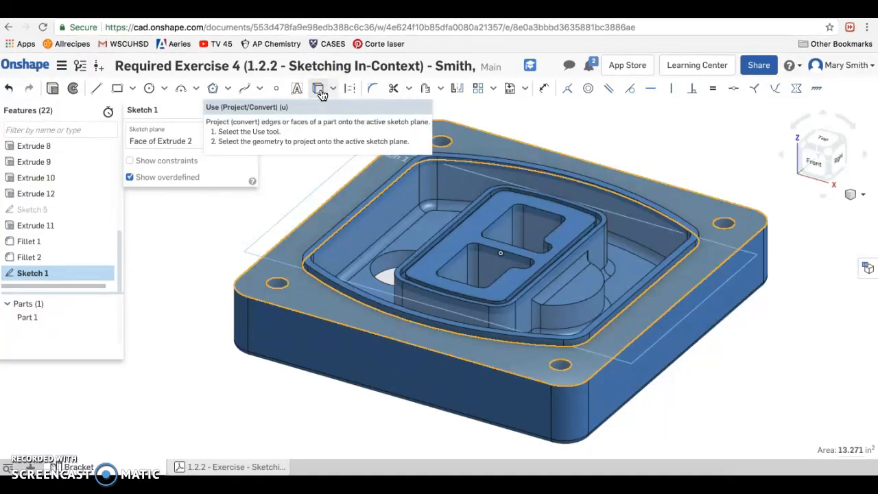
click(320, 89)
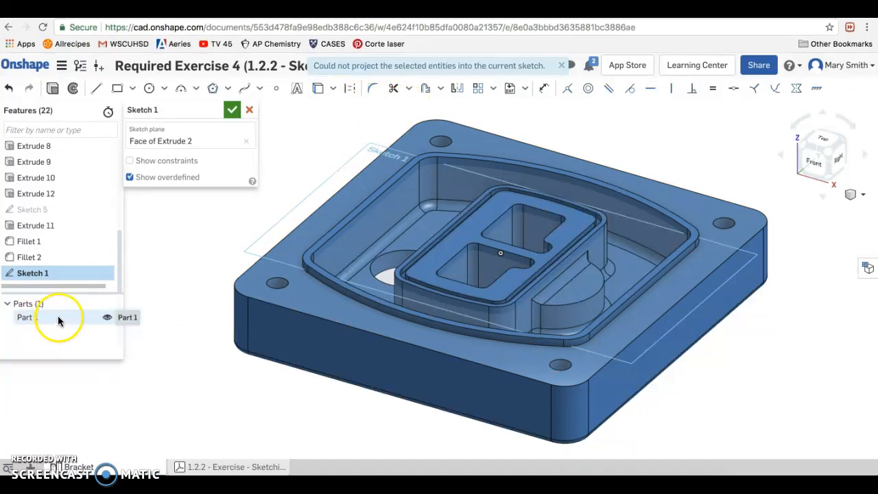
- Hide Part 1 while keeping the sketch open
click(106, 319)
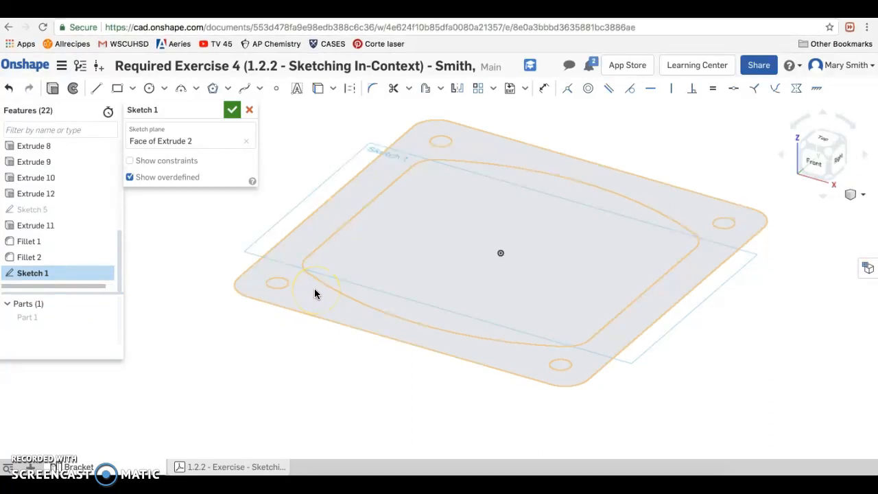
click(333, 290)
click(373, 253)
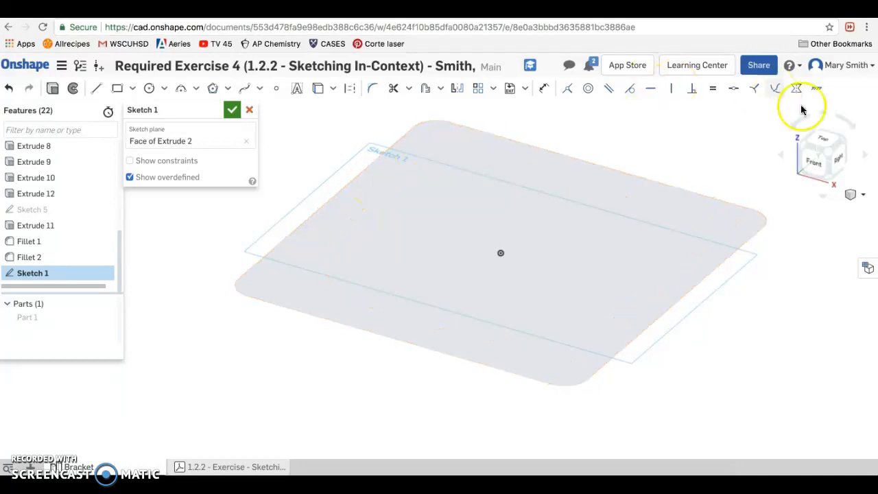
- Draw a vertical line about 1.27 in long, upward from the midpoint of the profile's upper horizontal edge
click(822, 144)
click(527, 275)
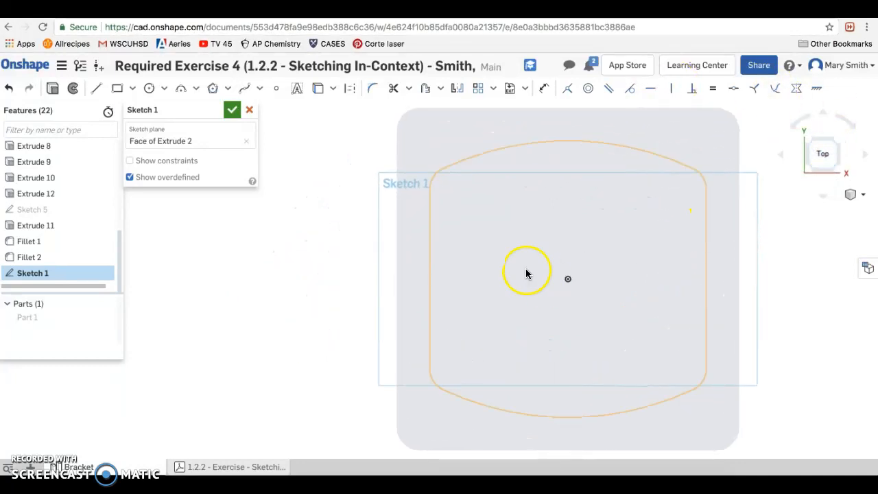
scroll(527, 274, down, 5)
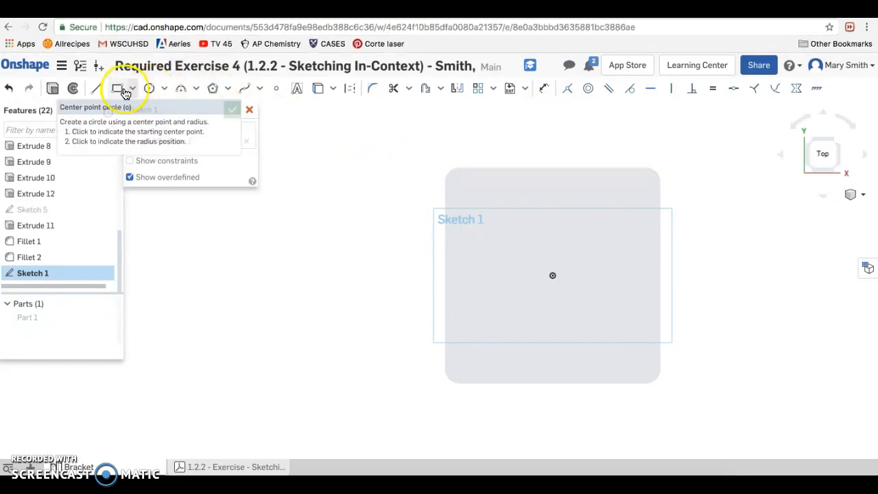
click(97, 91)
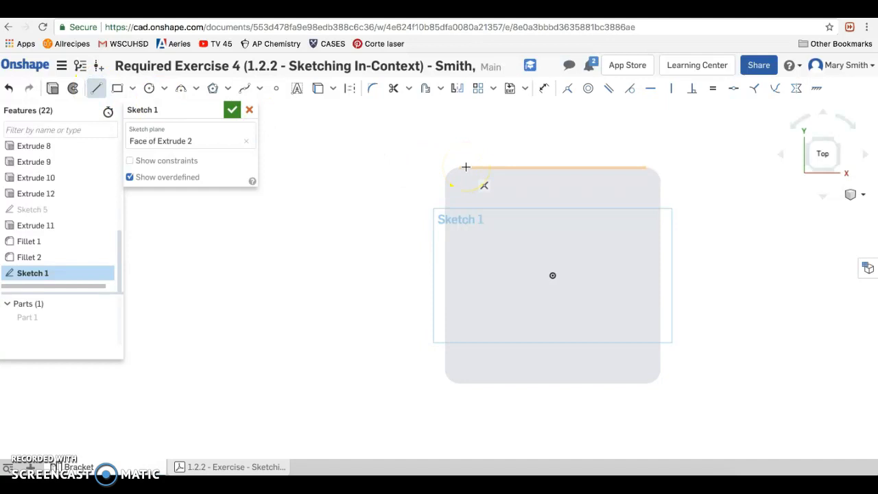
drag(475, 167, 552, 167)
click(552, 167)
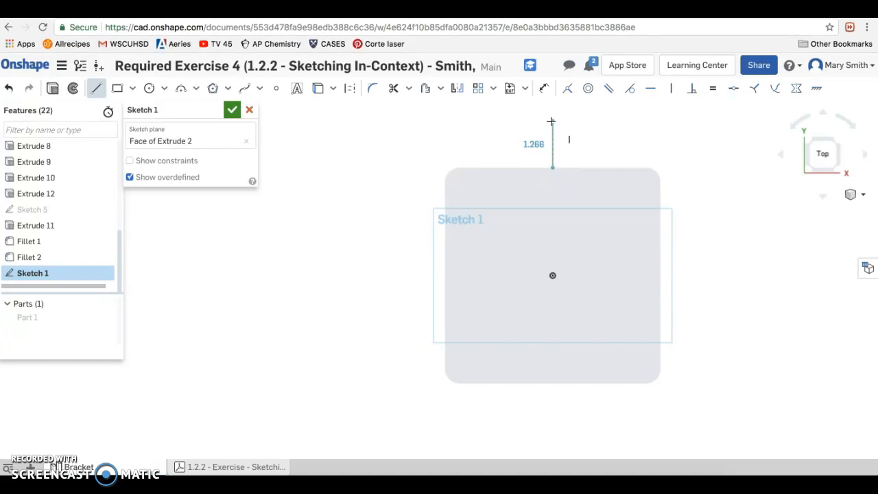
mouse_move(551, 122)
mouse_down()
mouse_move(576, 125)
mouse_move(554, 121)
mouse_up()
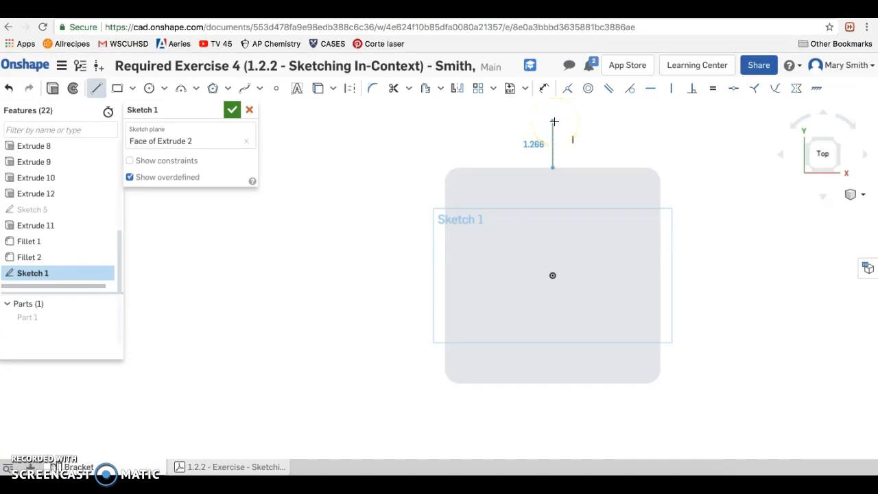
click(554, 122)
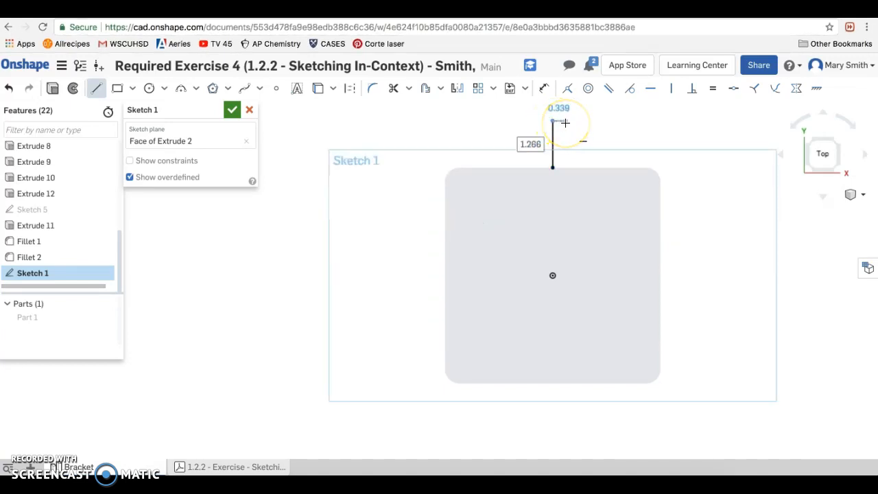
key(Escape)
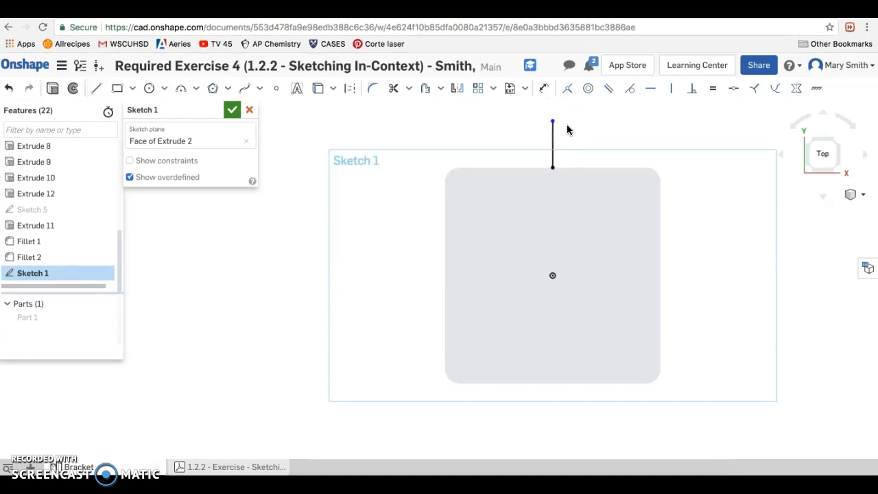
- Convert the vertical line above the upper edge to construction geometry
click(353, 91)
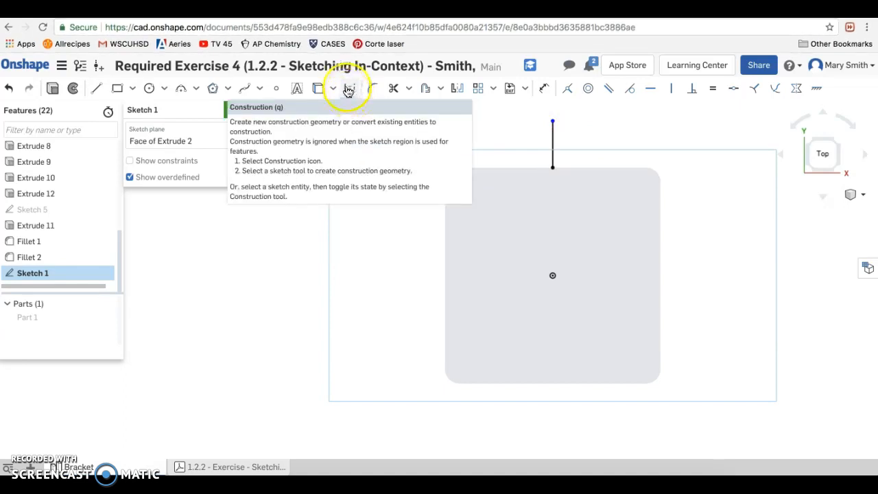
click(350, 90)
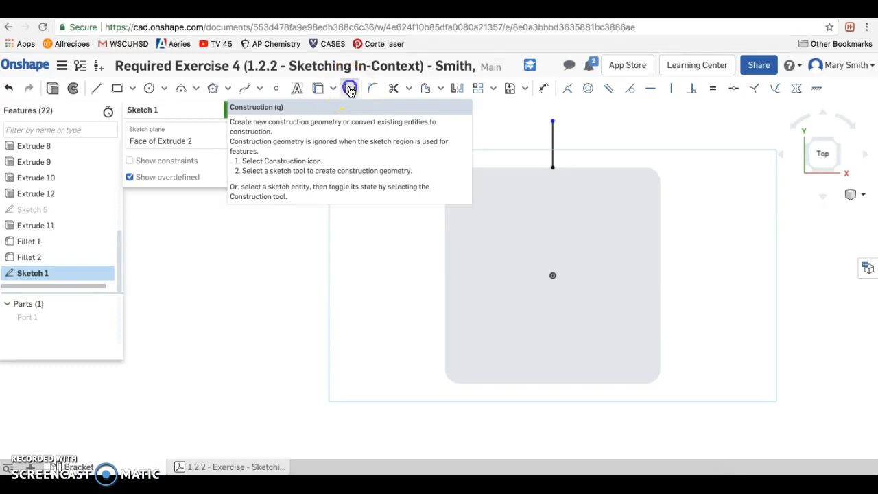
click(552, 143)
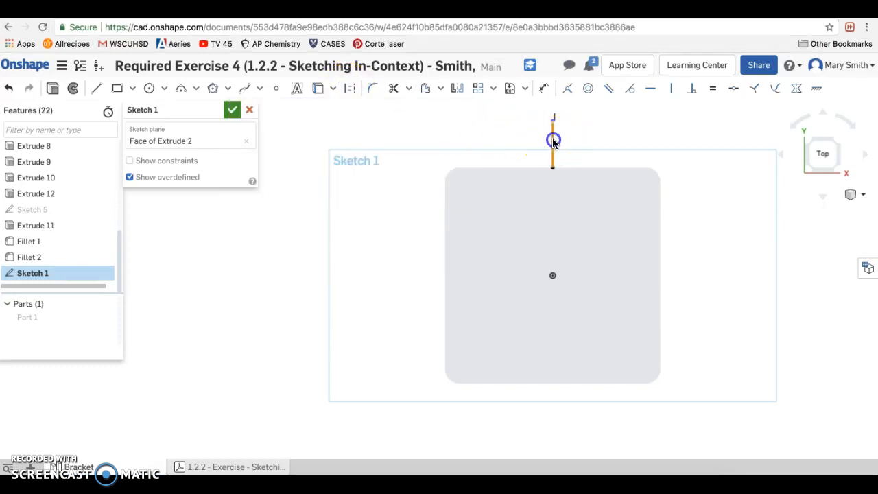
click(354, 91)
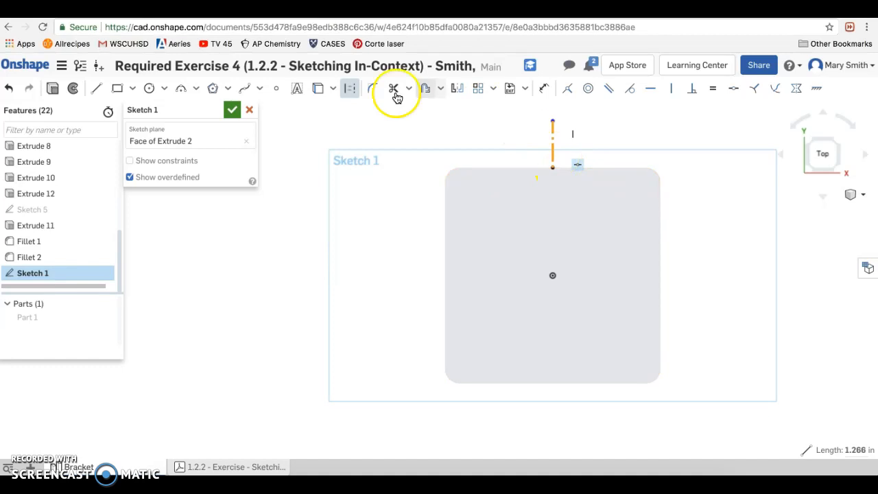
- Draw a circle about 0.85 in in diameter centred on the upper endpoint of the vertical construction line
click(149, 88)
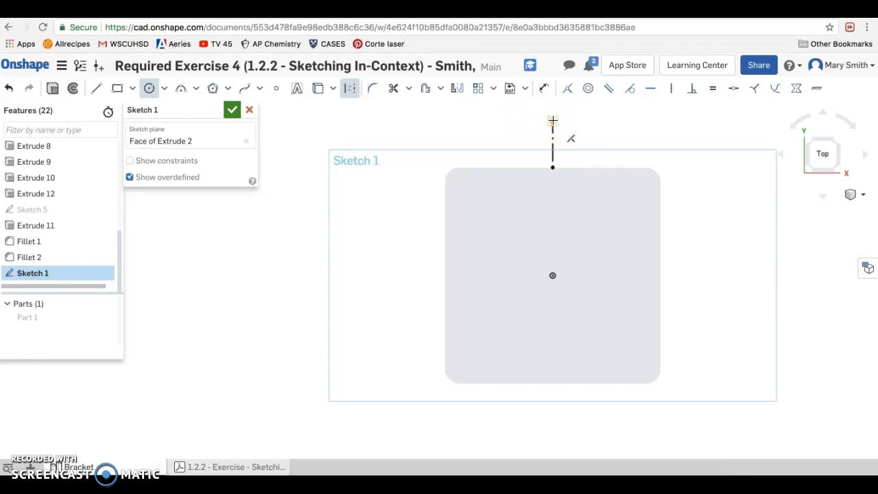
click(553, 120)
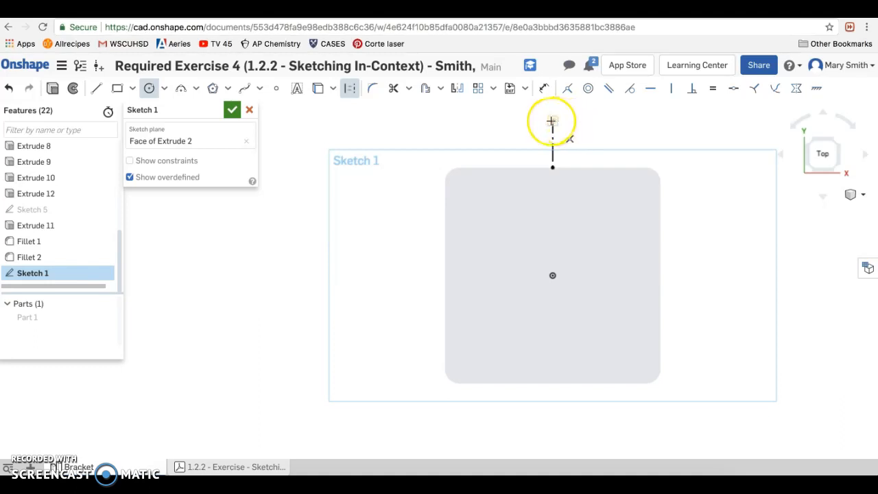
click(552, 121)
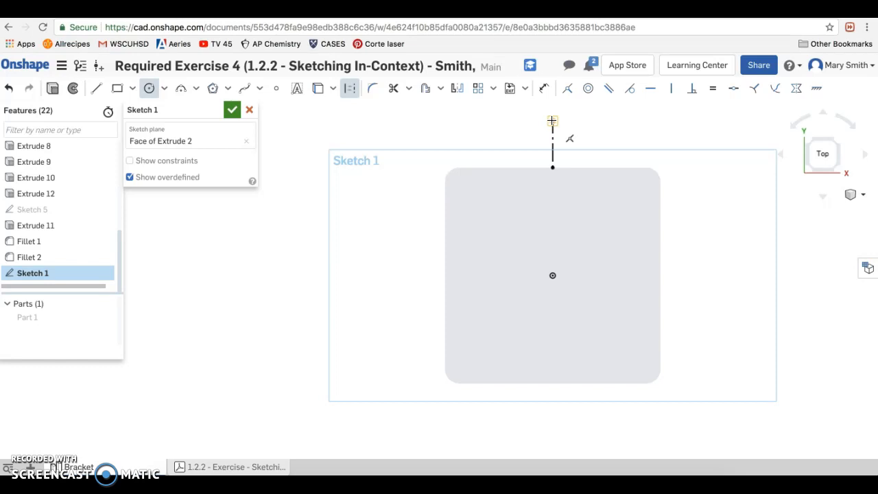
click(553, 121)
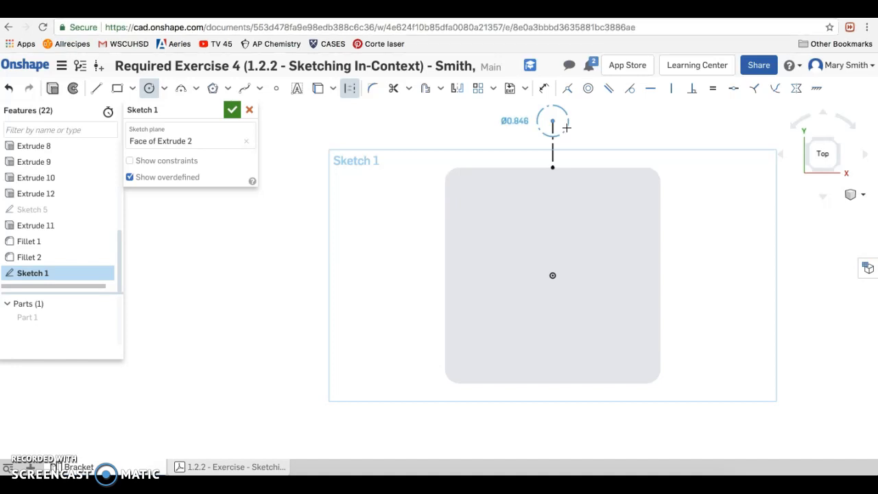
click(567, 127)
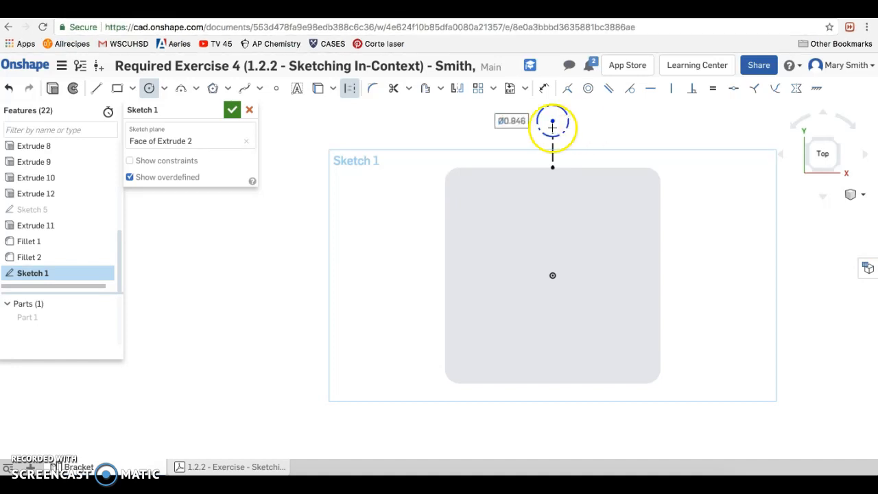
click(348, 93)
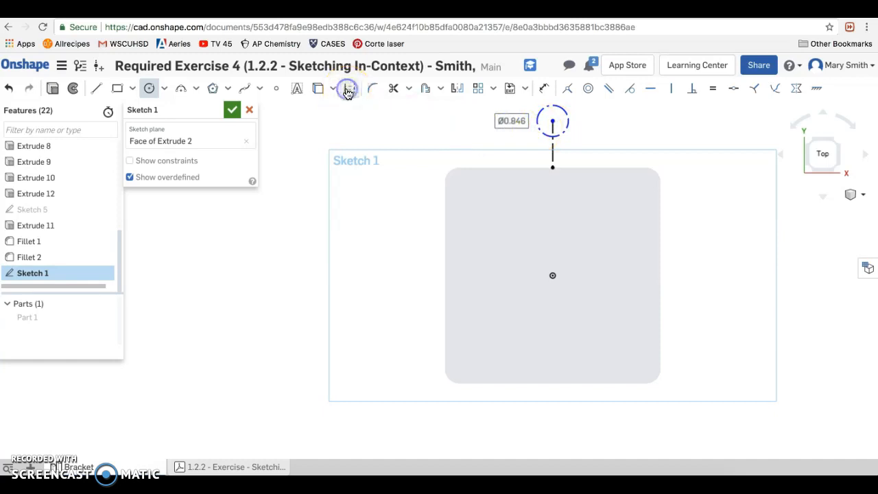
click(539, 118)
click(350, 90)
click(539, 118)
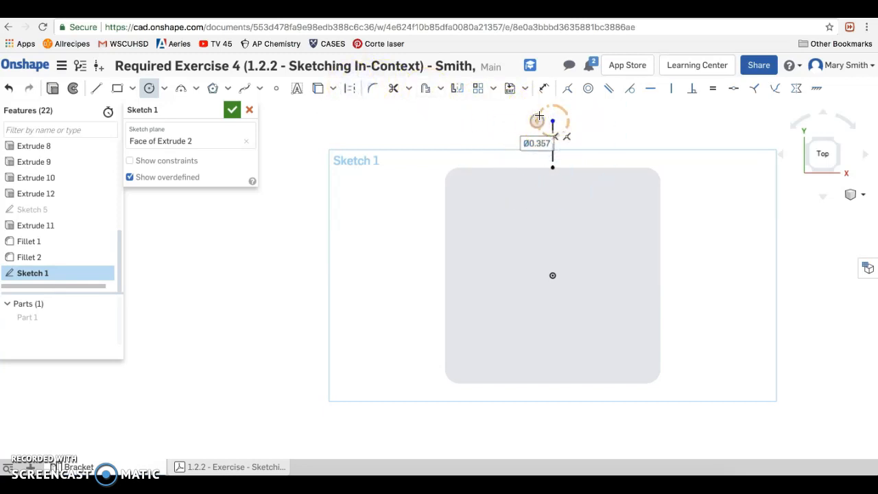
key(Escape)
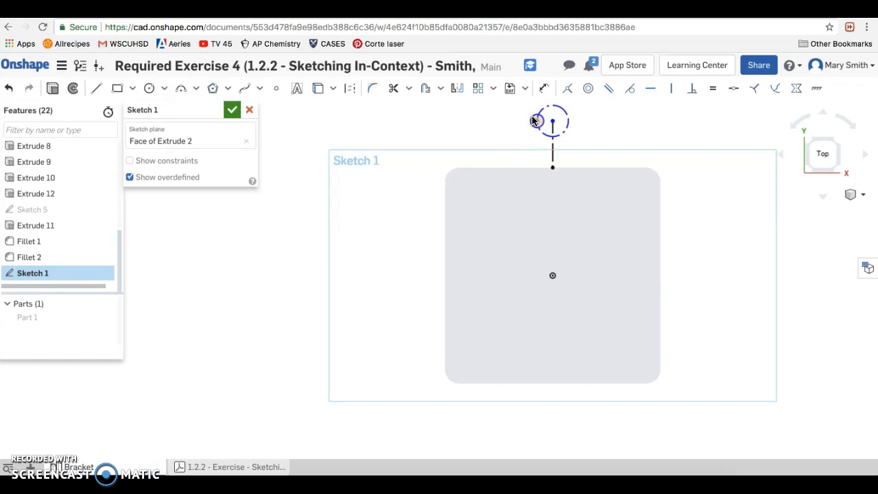
click(525, 118)
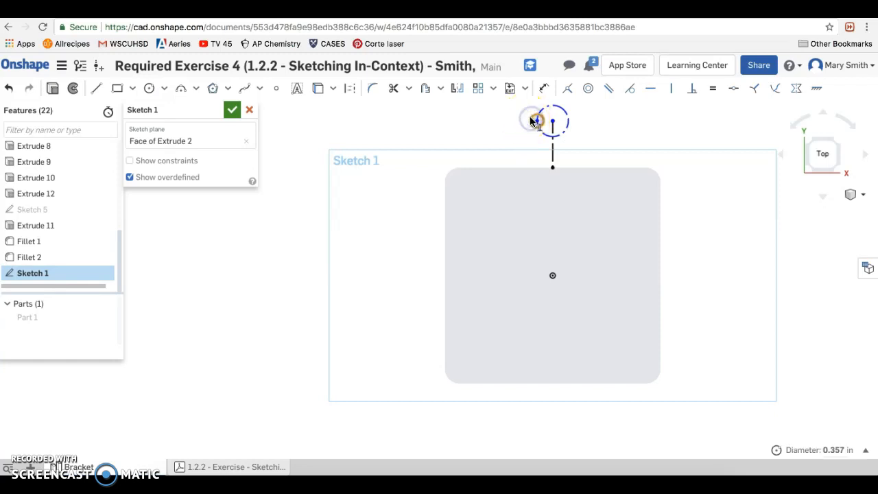
- Convert the circle at the end of the construction line from construction to regular geometry
click(538, 116)
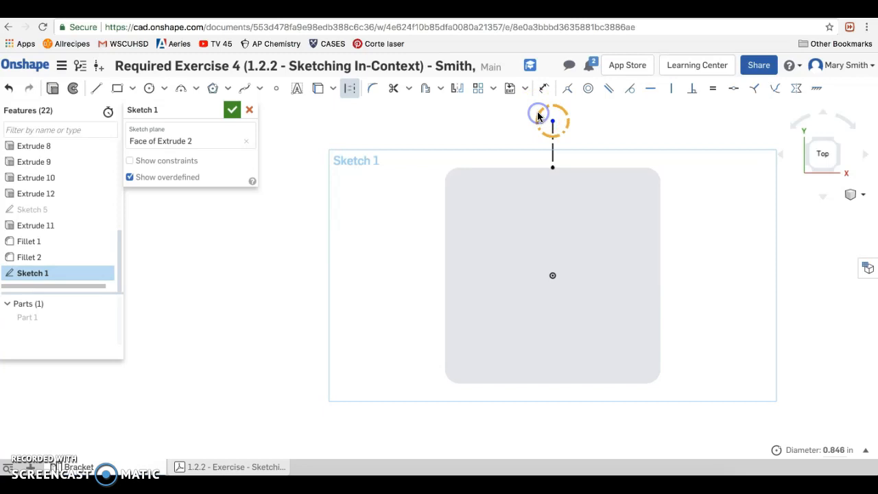
click(351, 91)
click(423, 117)
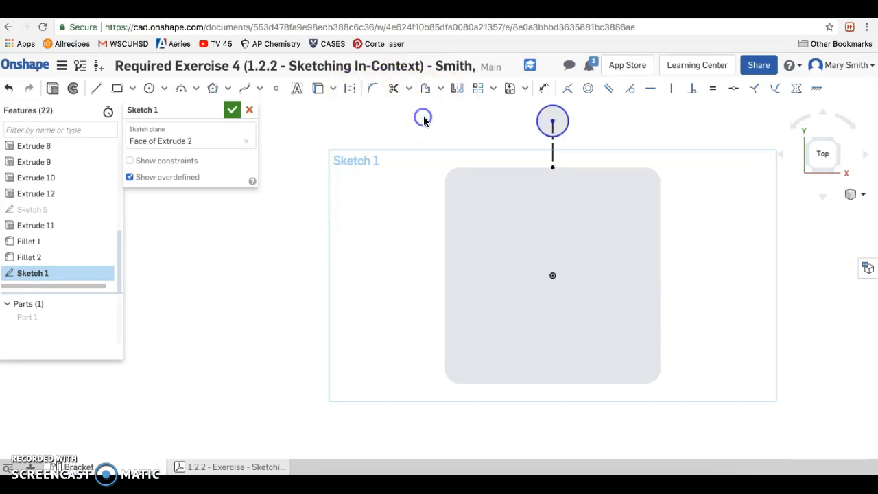
click(503, 137)
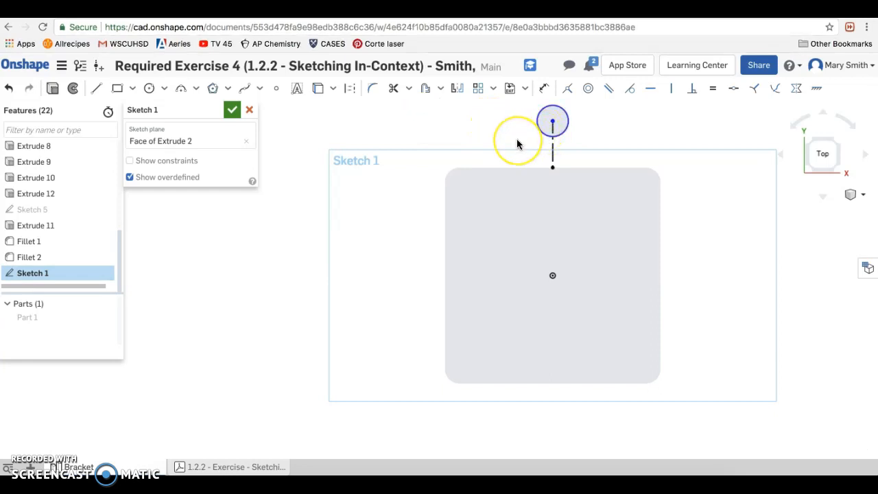
scroll(518, 144, down, 1)
scroll(518, 144, up, 1)
scroll(518, 143, down, 2)
scroll(519, 143, down, 2)
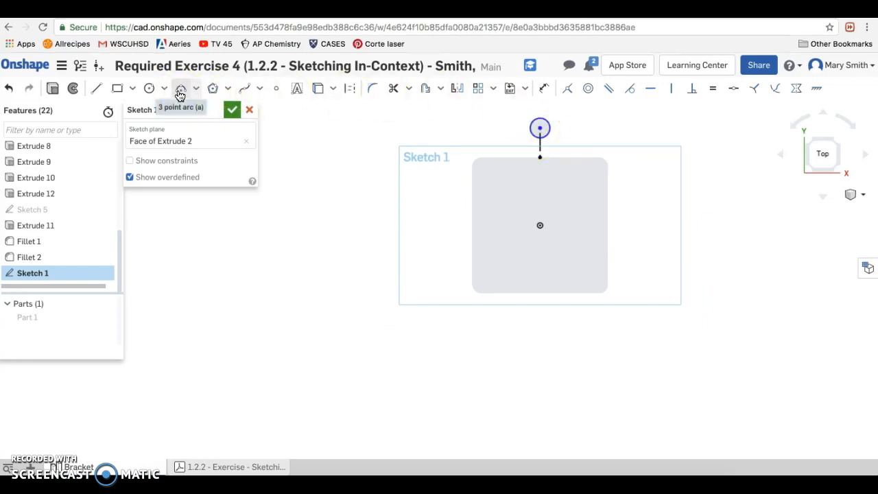
click(195, 90)
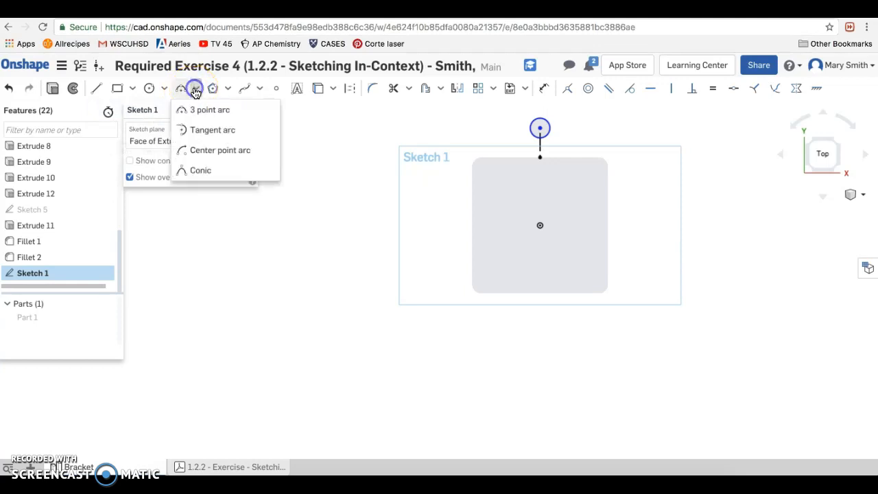
click(196, 108)
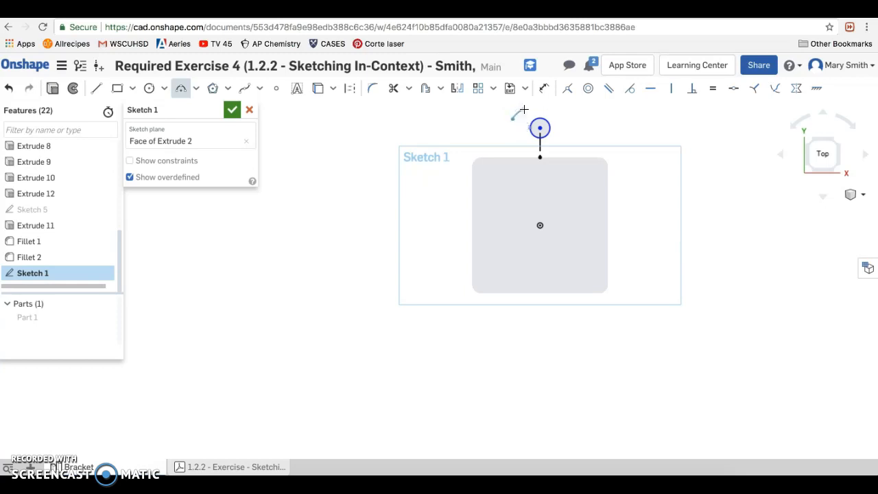
click(591, 120)
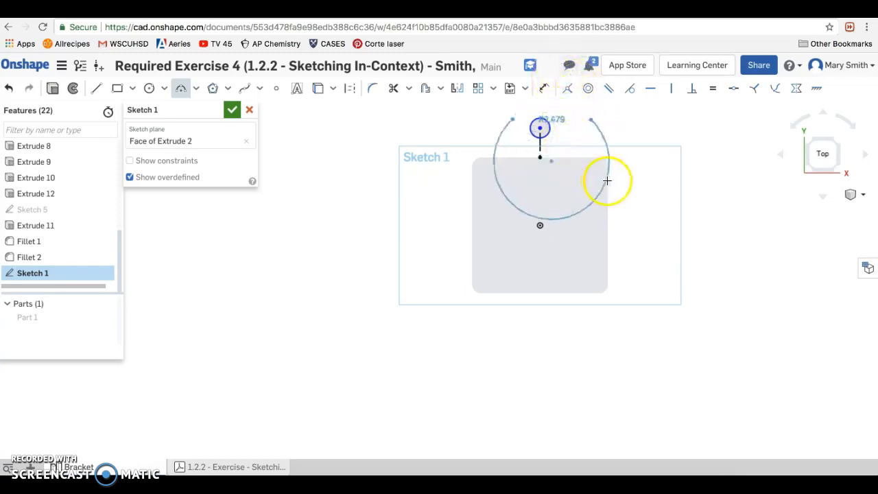
click(549, 93)
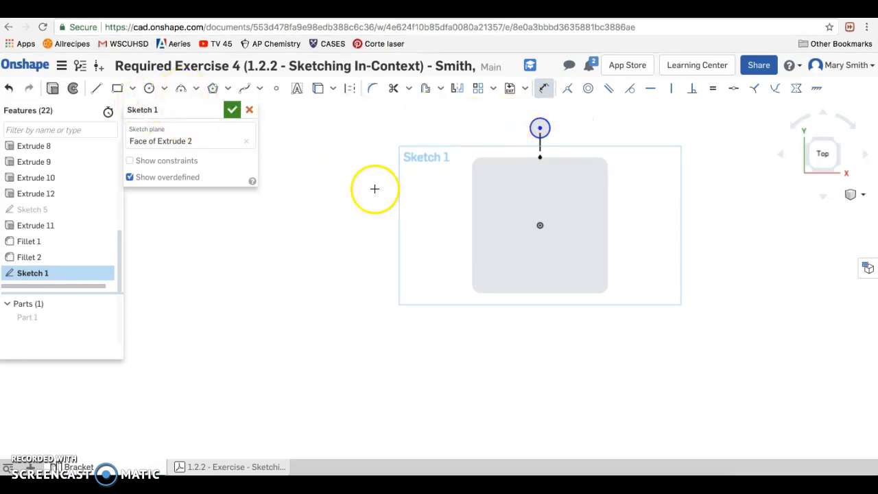
- Draw a three-point arc of about 1.27 in radius over the circle, opening toward the square face
mouse_move(376, 190)
middle_down()
mouse_move(346, 294)
mouse_move(315, 309)
middle_up()
click(181, 90)
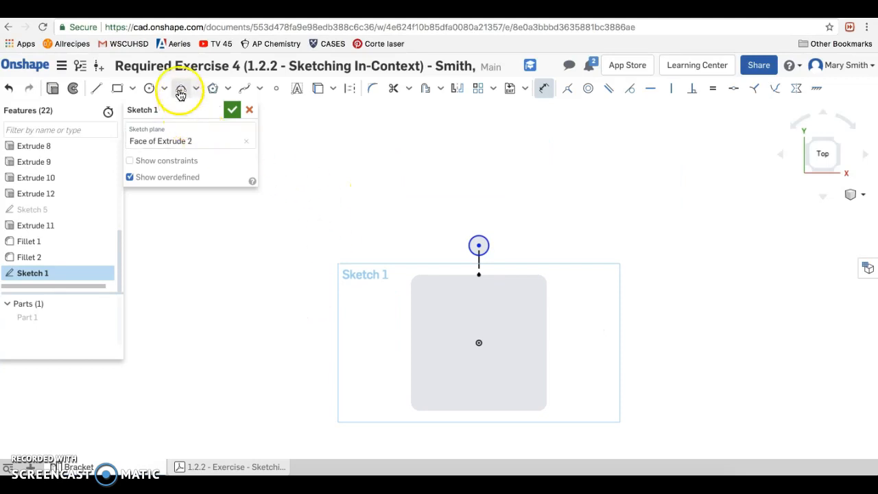
click(452, 246)
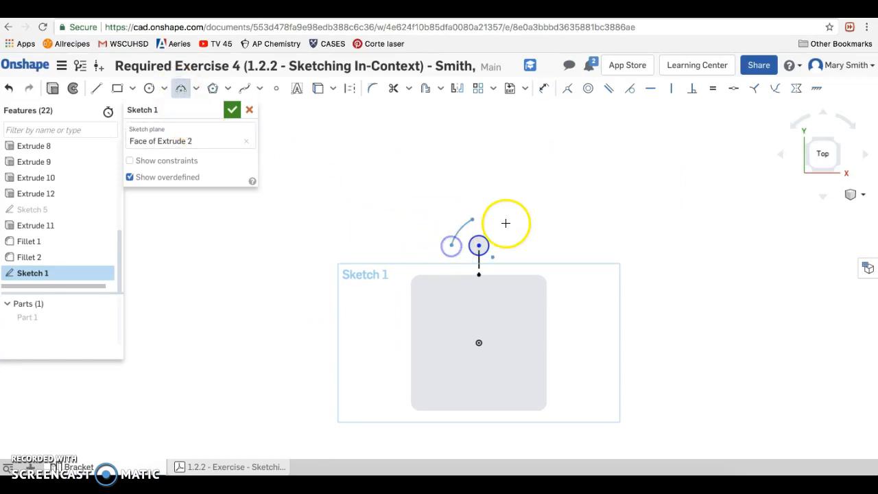
click(509, 244)
click(480, 212)
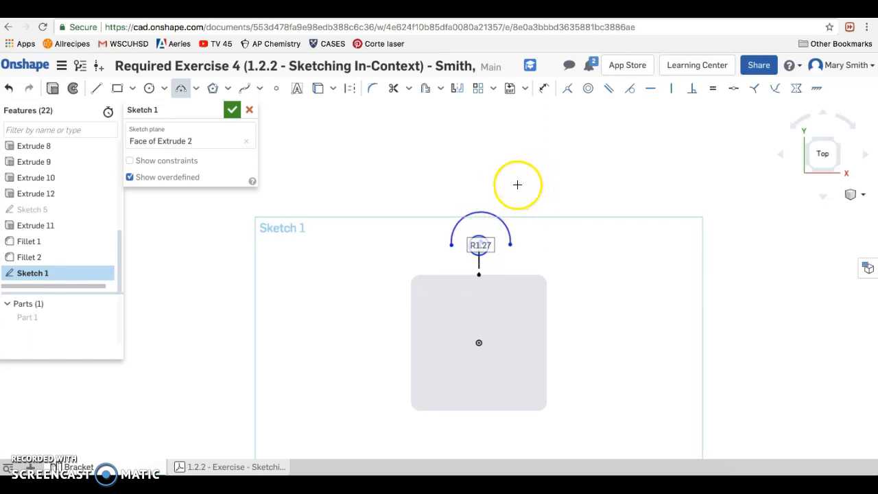
click(180, 87)
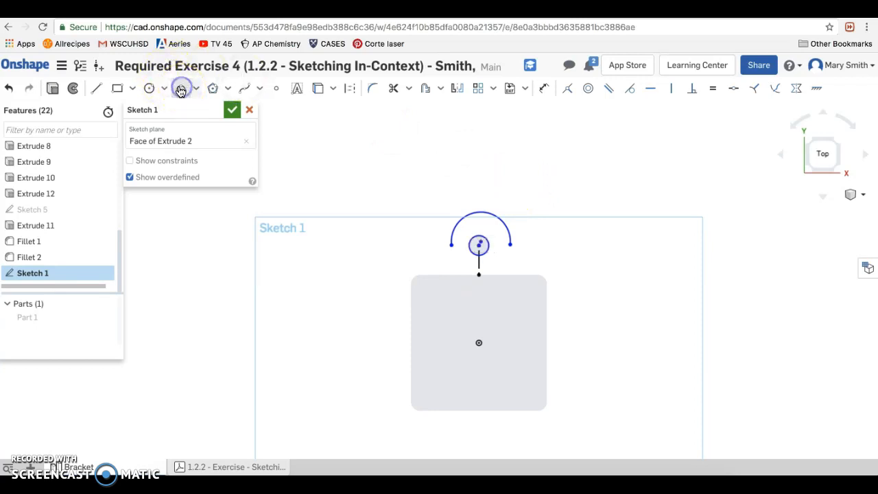
- Make the arc's centre point coincident with the circle's centre point
click(482, 240)
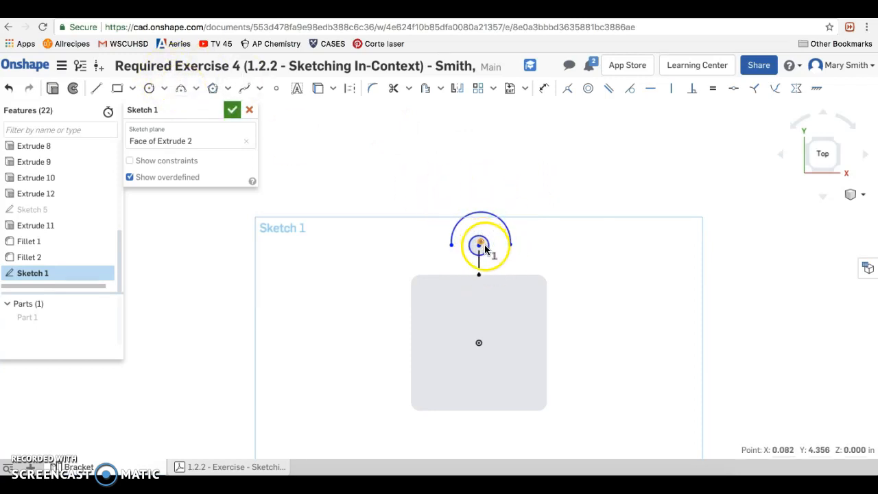
click(479, 246)
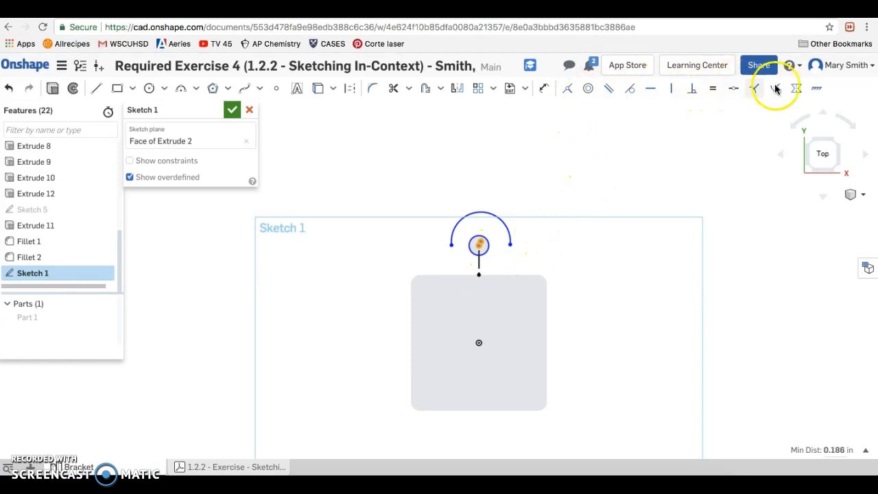
click(568, 92)
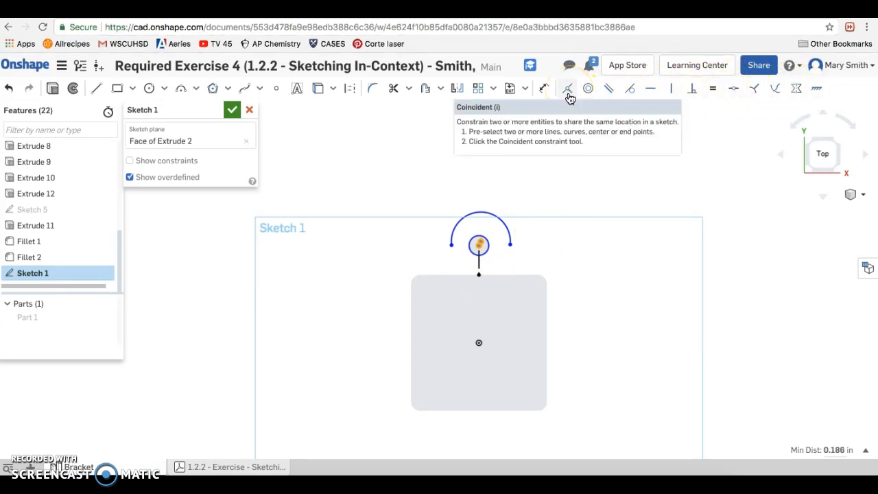
click(569, 92)
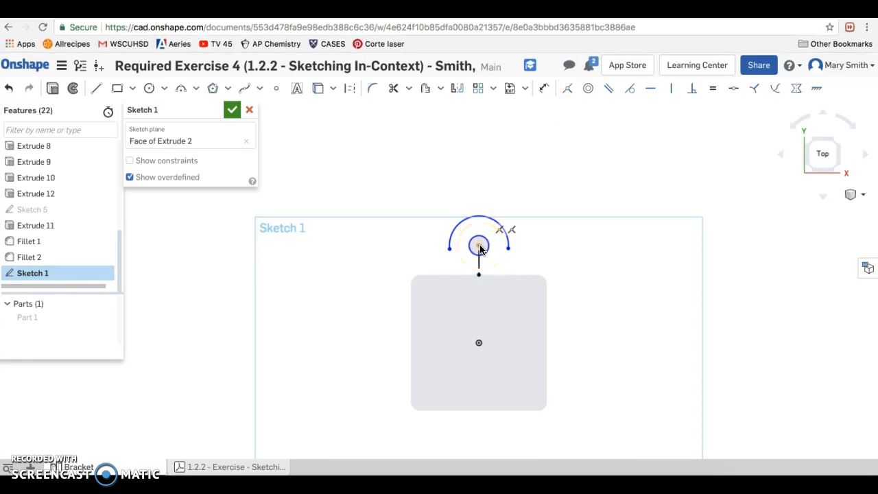
click(612, 202)
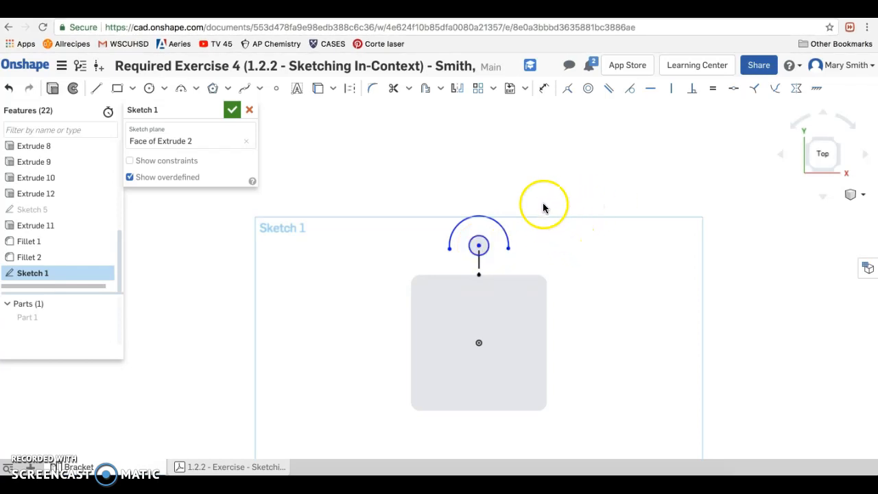
- From the arc's left end, draw a vertical line about 0.49 in down, followed by a diagonal about 1.07 in to the face's upper edge
click(96, 88)
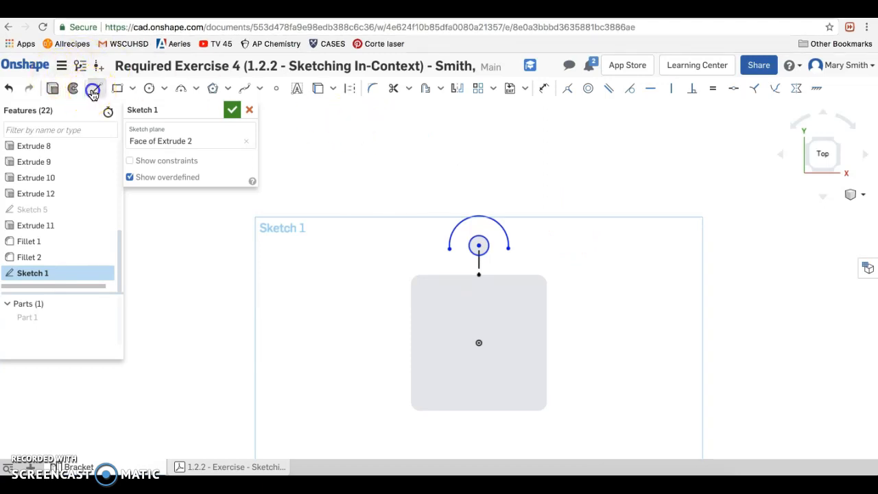
click(449, 250)
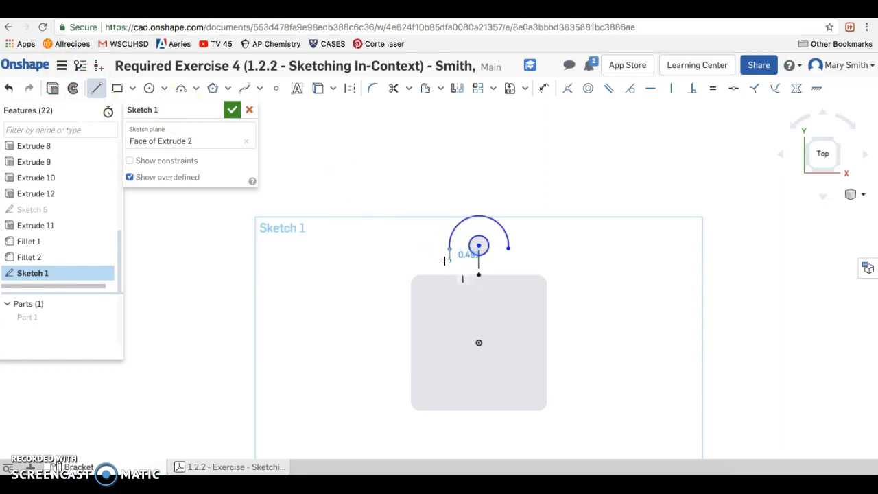
click(446, 260)
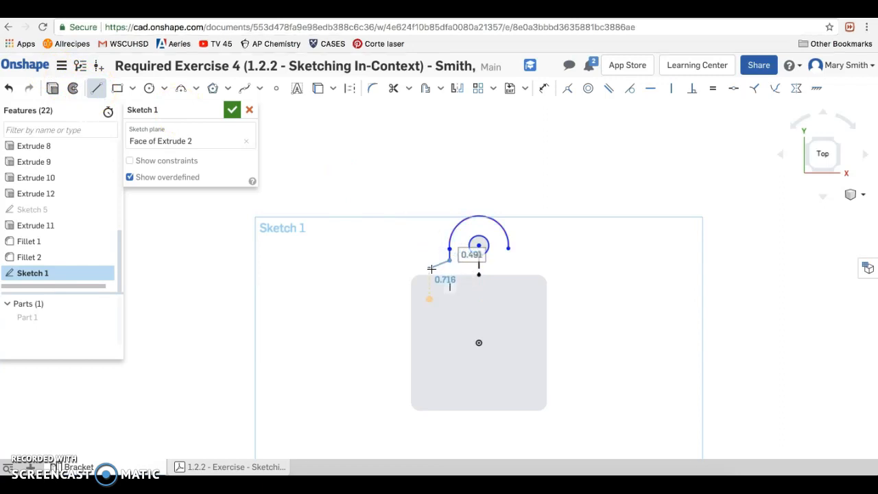
click(426, 273)
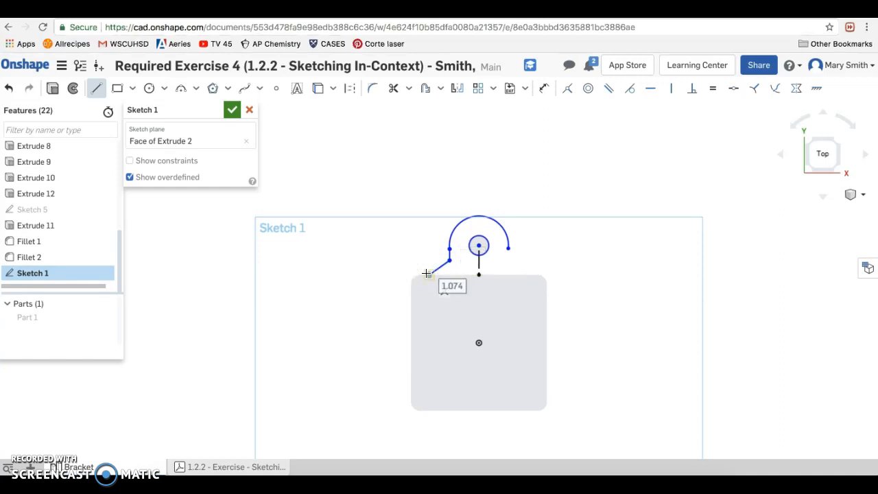
key(Escape)
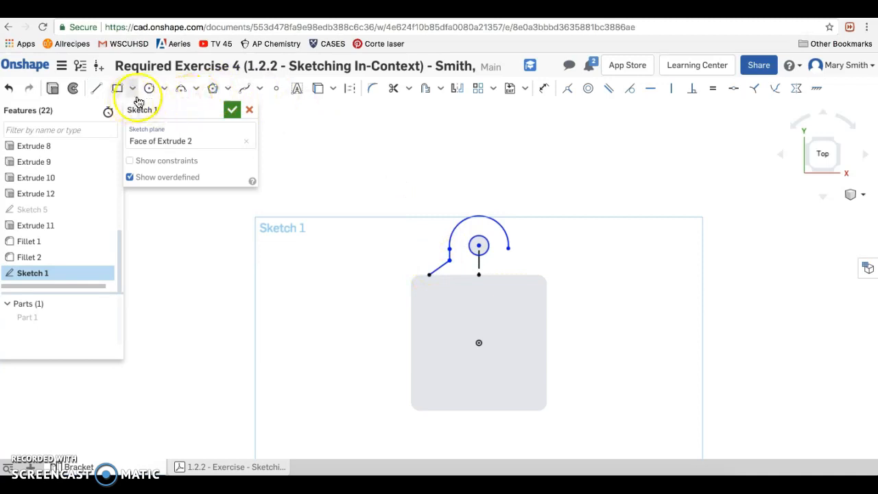
- From the arc's right end, draw a vertical line about 0.52 in down and a diagonal about 1.11 in to the face's upper edge
click(97, 88)
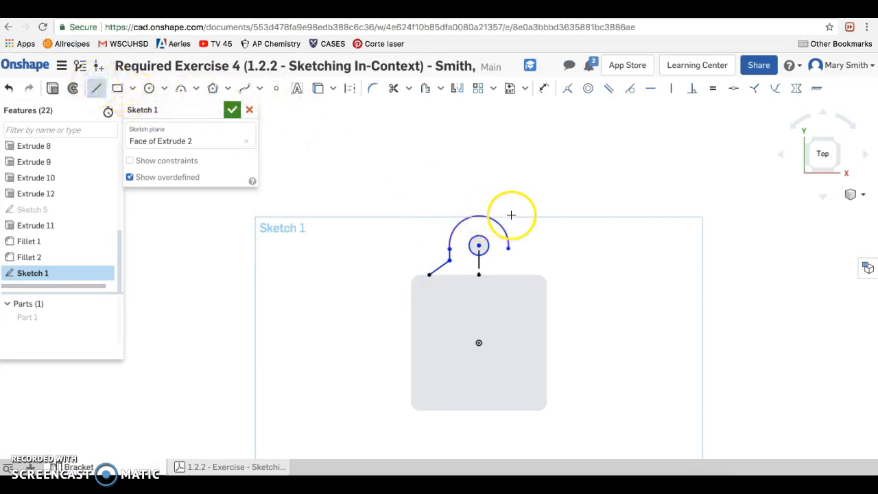
mouse_move(510, 251)
mouse_down()
mouse_move(521, 257)
mouse_move(510, 261)
mouse_up()
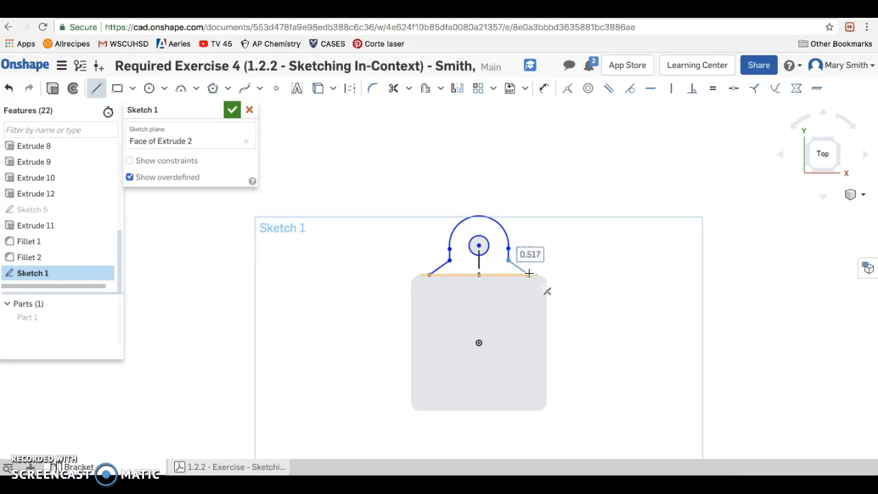
click(530, 275)
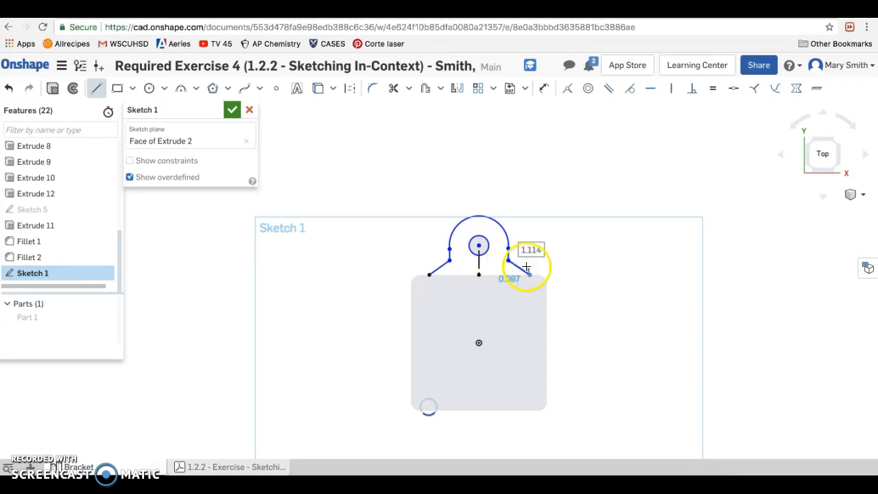
key(Escape)
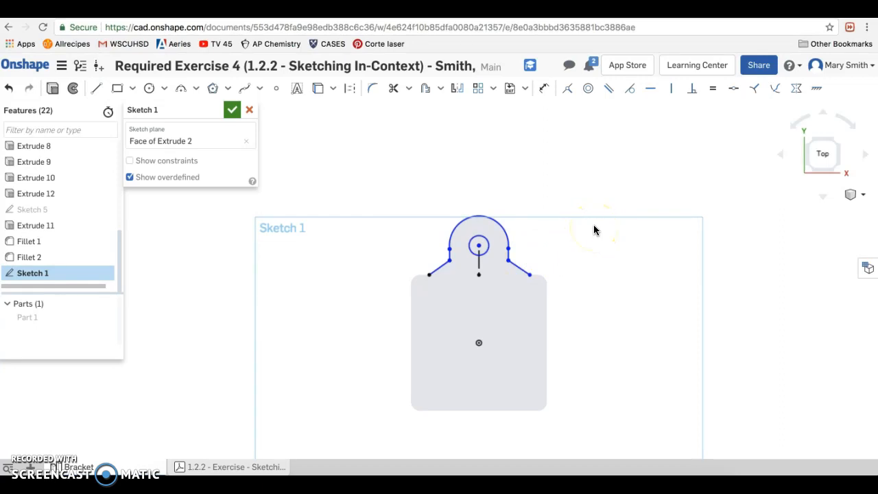
- Dimension the radius of the tab's outer arc and set it to 15 mm
click(545, 89)
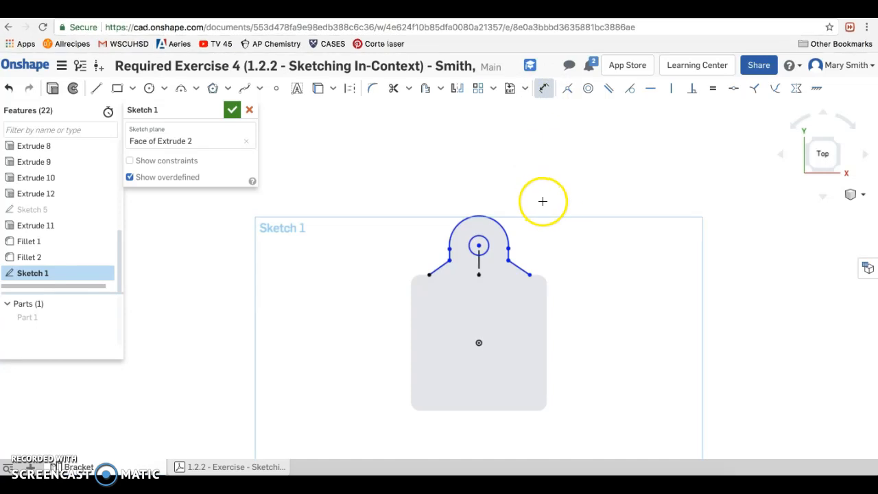
click(498, 220)
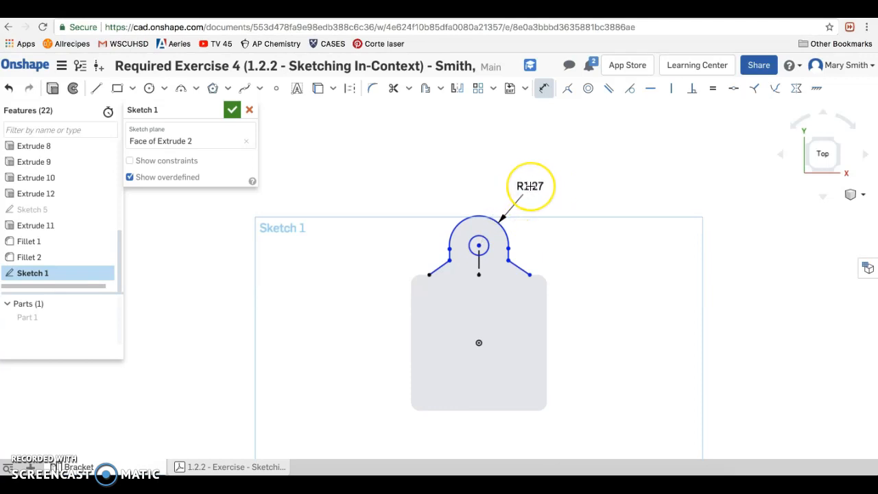
click(530, 187)
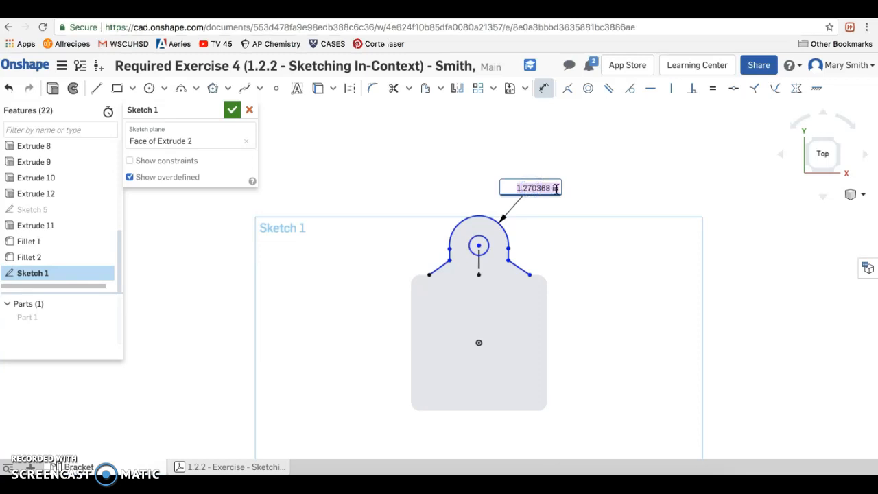
key(BackSpace)
text(15mm)
key(Return)
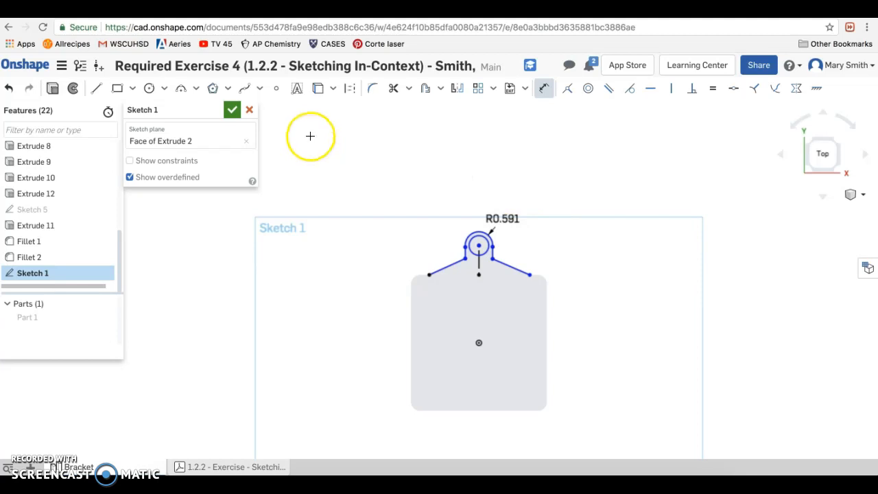
- Change the workspace's default length unit to millimeter
click(61, 65)
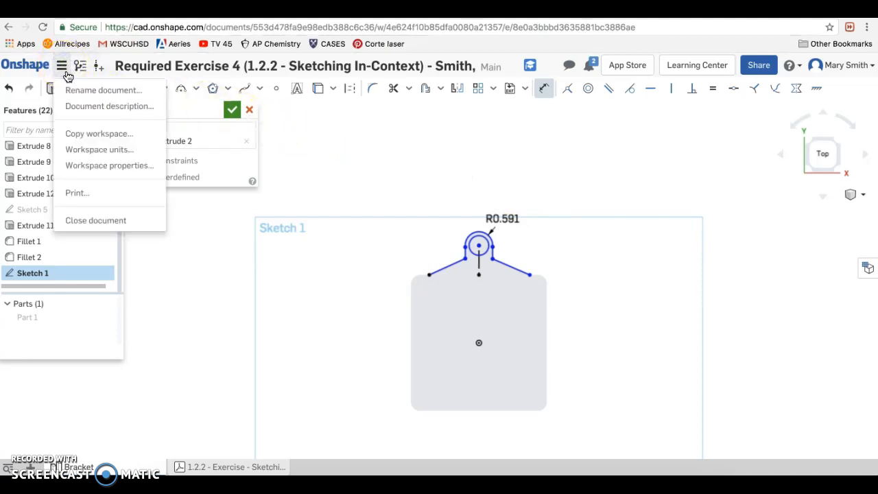
click(84, 152)
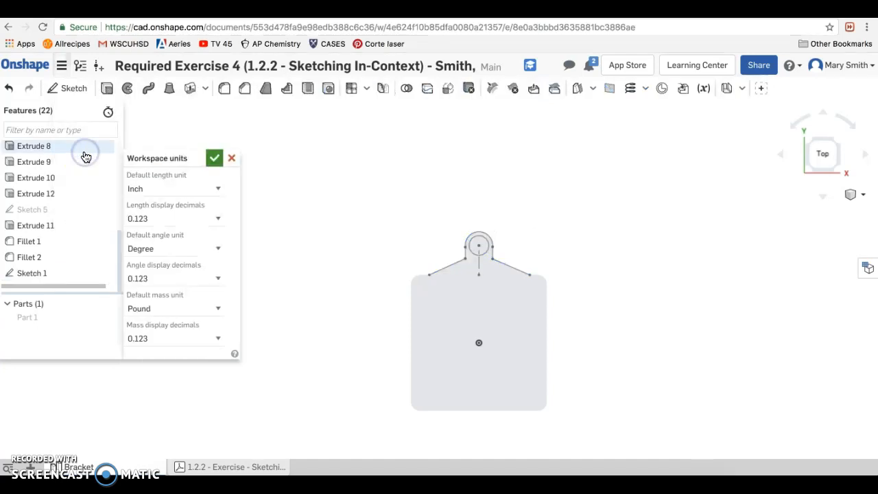
click(149, 188)
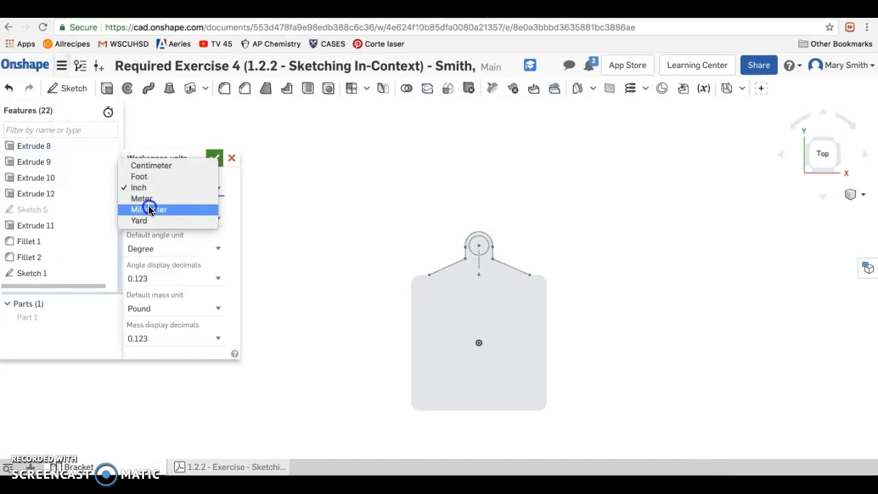
click(148, 209)
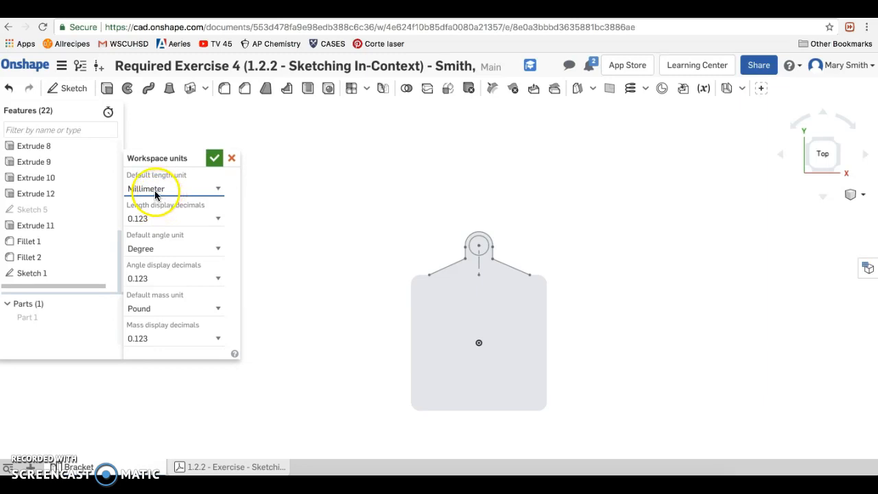
click(212, 159)
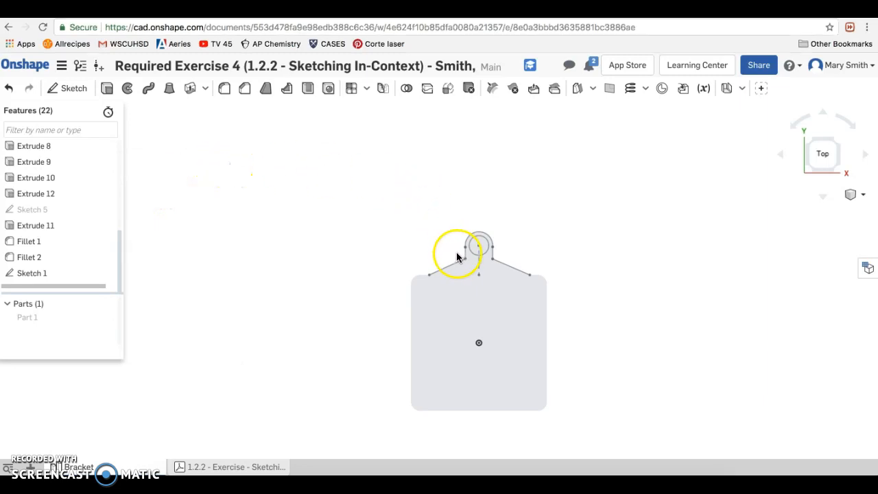
- Reopen Sketch 1 for editing and move the arc's radius dimension farther out, above the tab
click(36, 276)
double_click(36, 276)
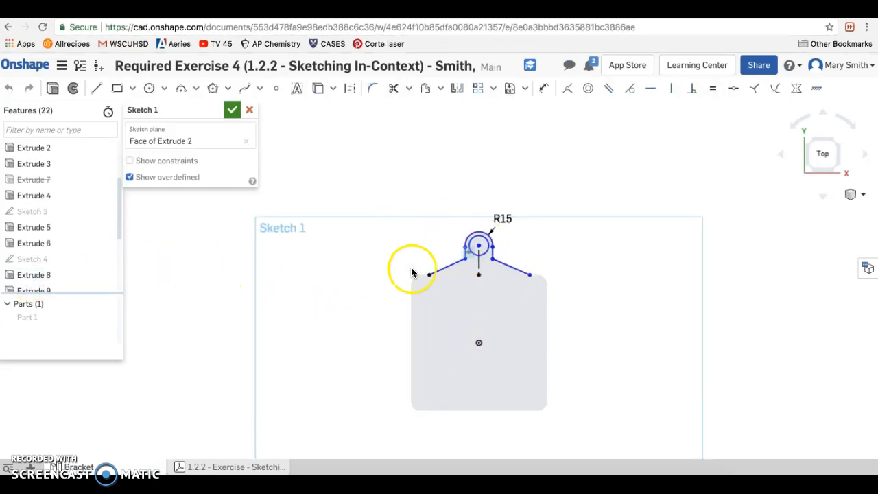
drag(505, 220, 527, 199)
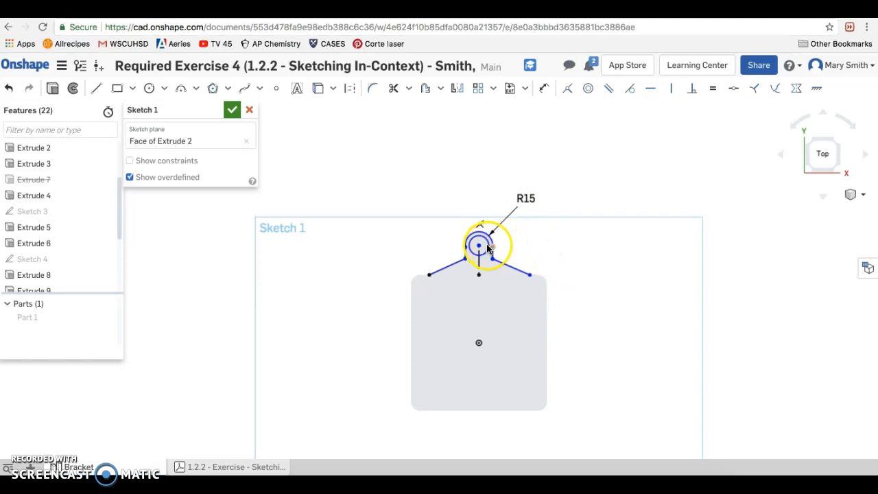
- Dimension the diameter of the circle inside the arc and set it to 12 mm
scroll(503, 256, up, 5)
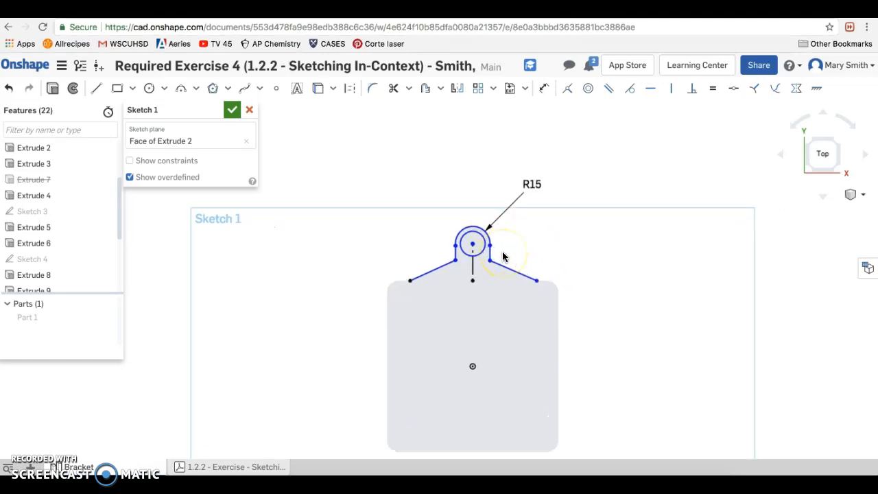
scroll(503, 257, up, 2)
click(467, 232)
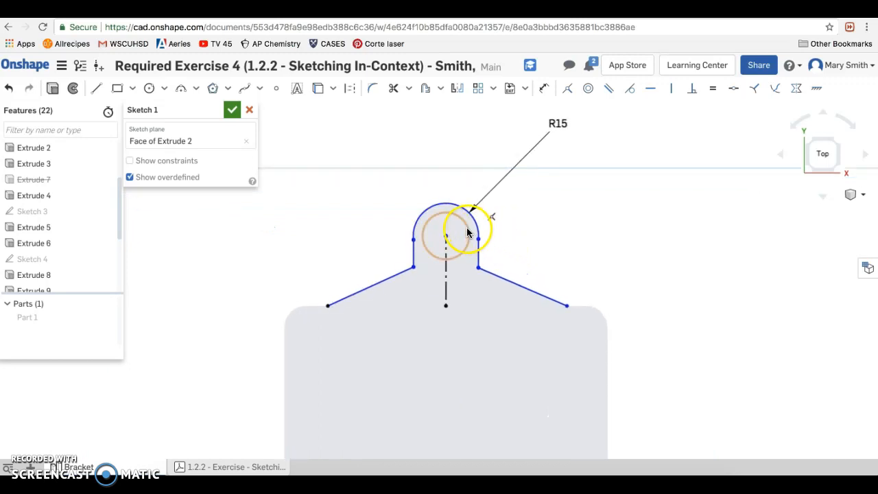
click(469, 230)
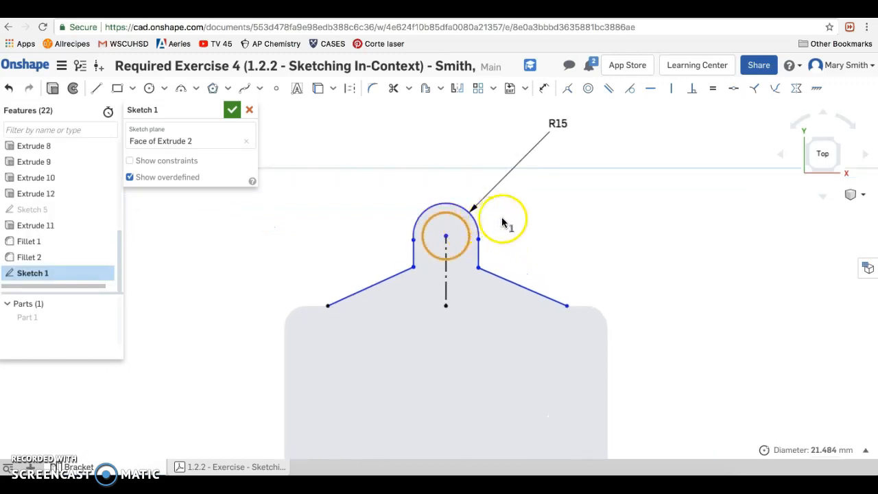
click(545, 89)
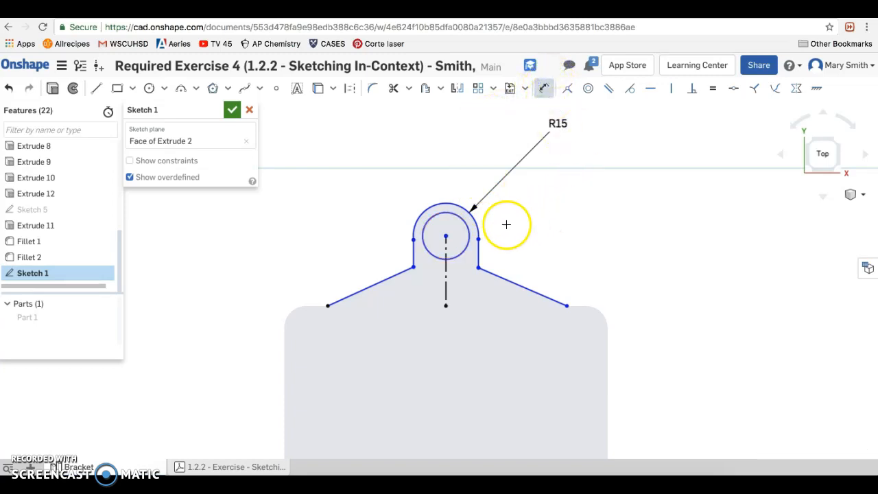
click(468, 232)
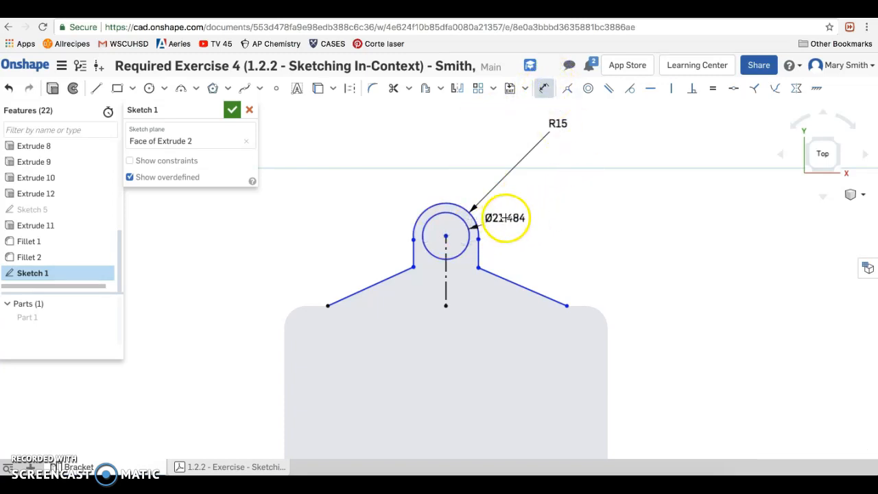
click(557, 198)
text(12)
key(Return)
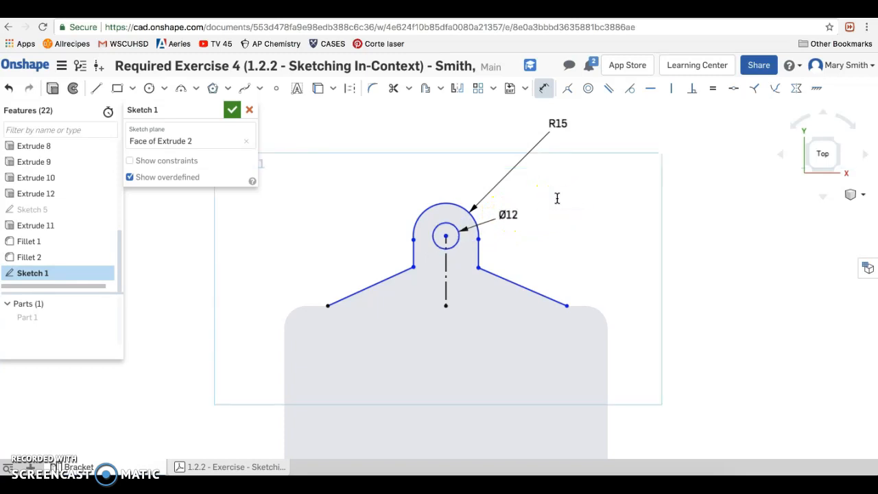
- Dimension the vertical distance from the circle's centre to the left diagonal's lower endpoint on the face edge as 30 mm
click(327, 306)
click(263, 285)
text(30)
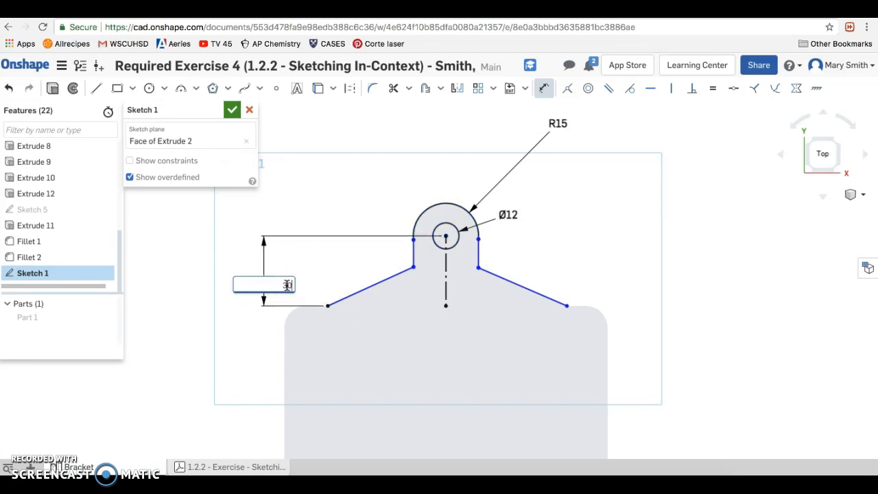
key(Return)
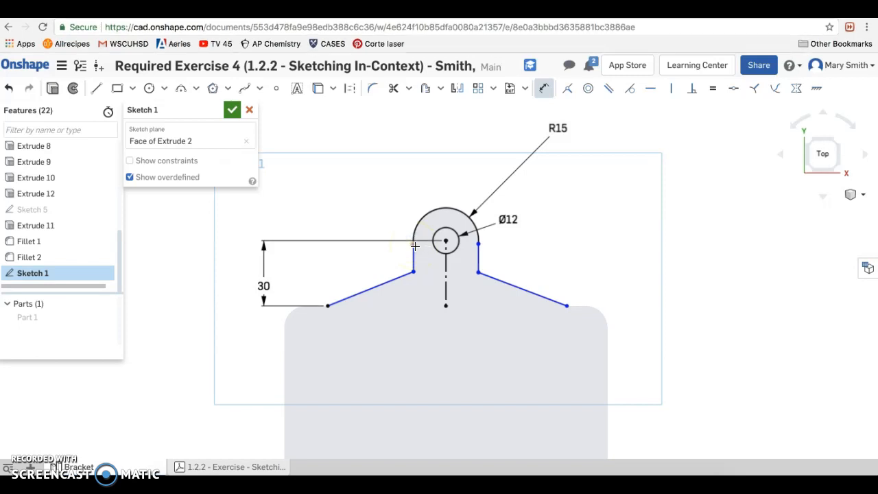
click(414, 246)
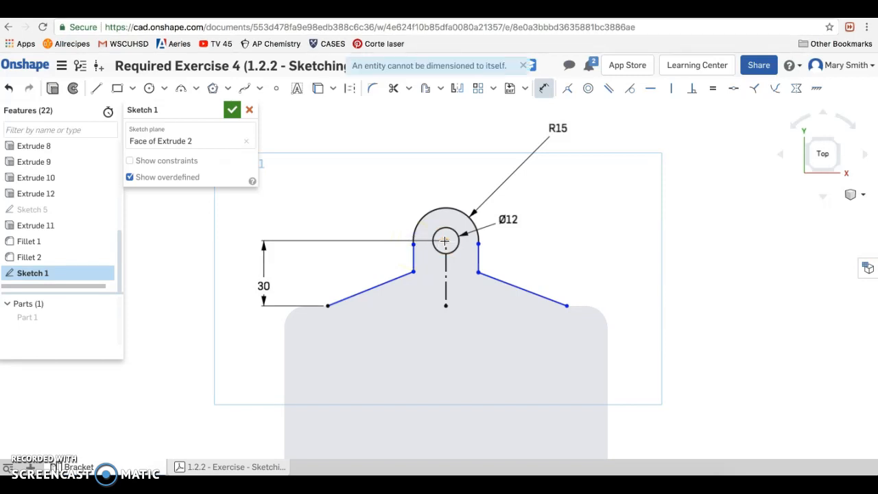
click(445, 241)
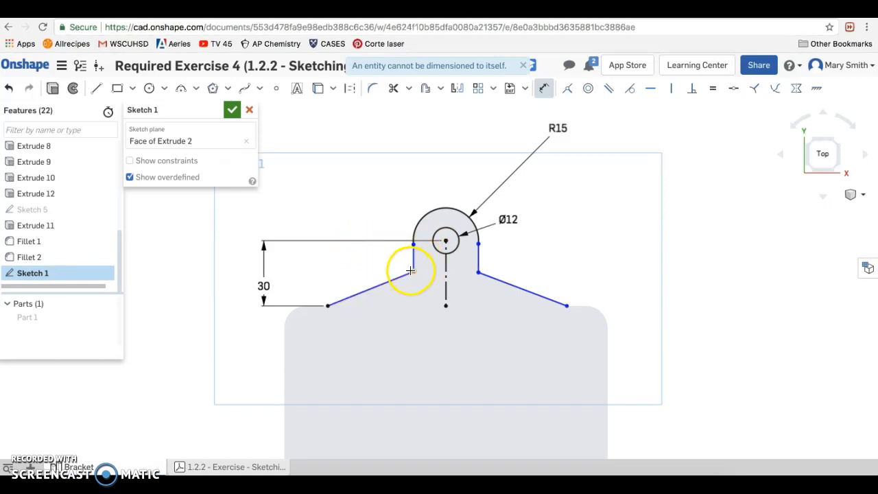
click(413, 271)
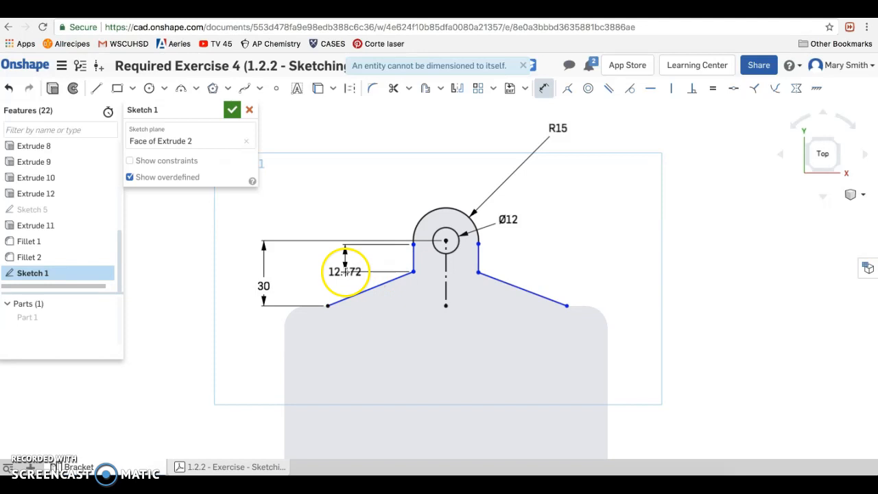
key(Escape)
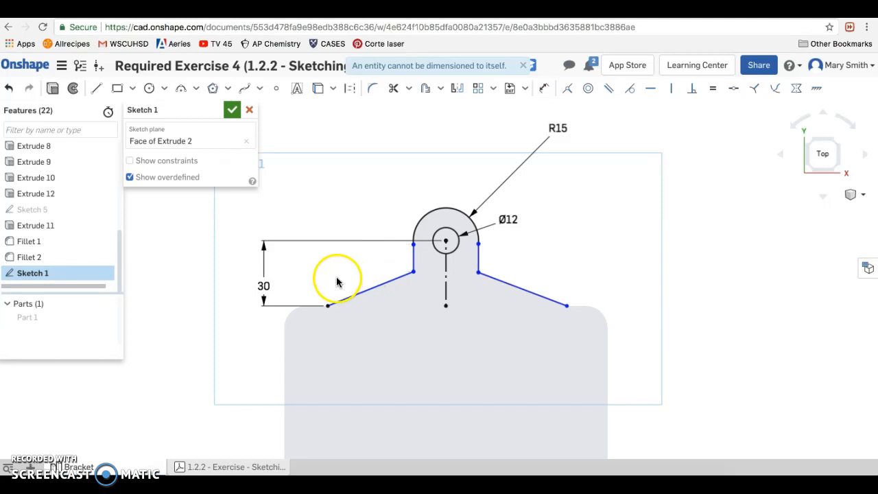
click(413, 272)
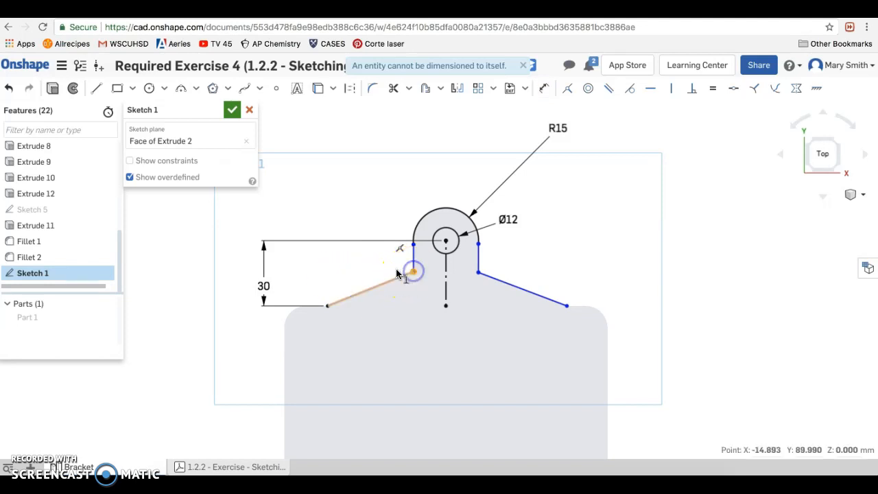
click(328, 306)
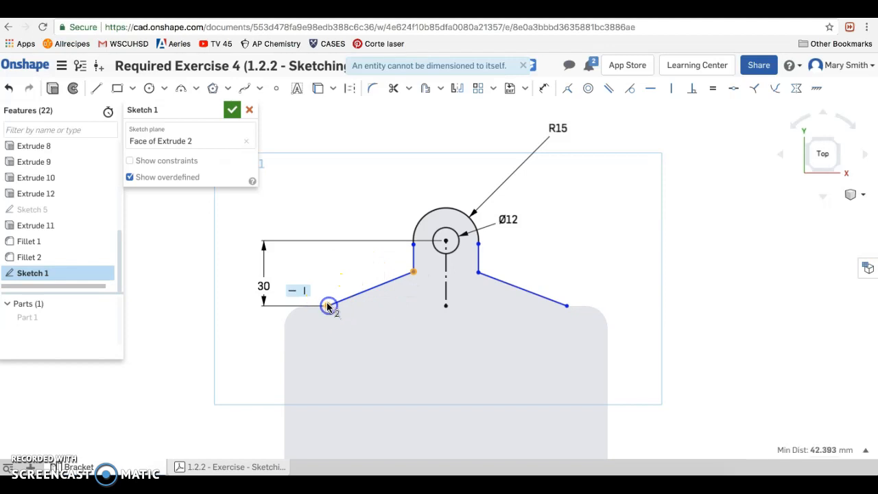
click(545, 89)
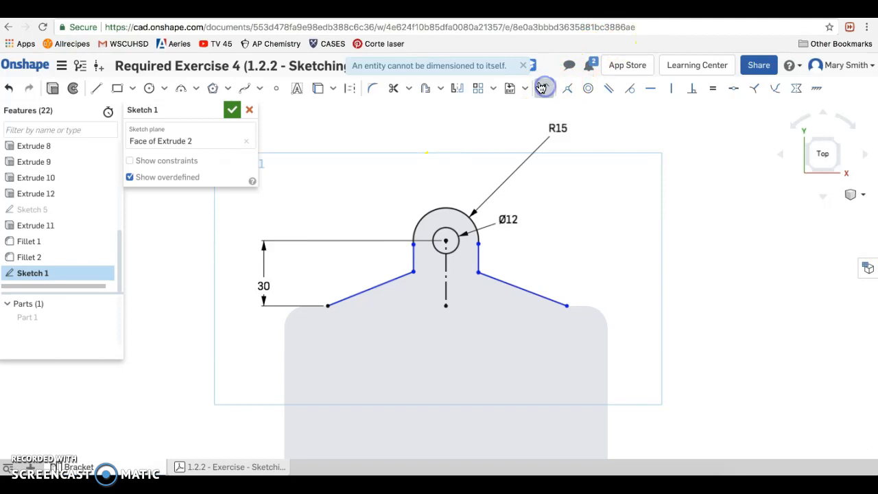
click(525, 67)
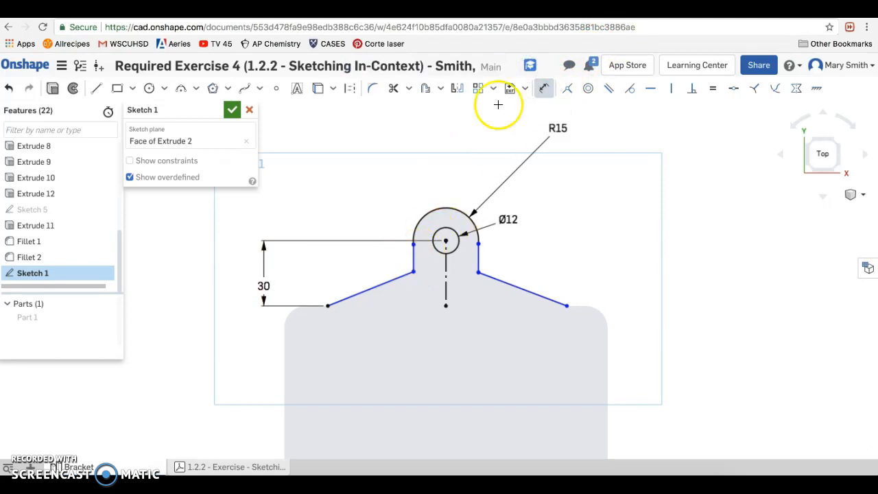
key(Escape)
- Dimension the vertical distance between the two endpoints of the left diagonal line as 18 mm
click(542, 90)
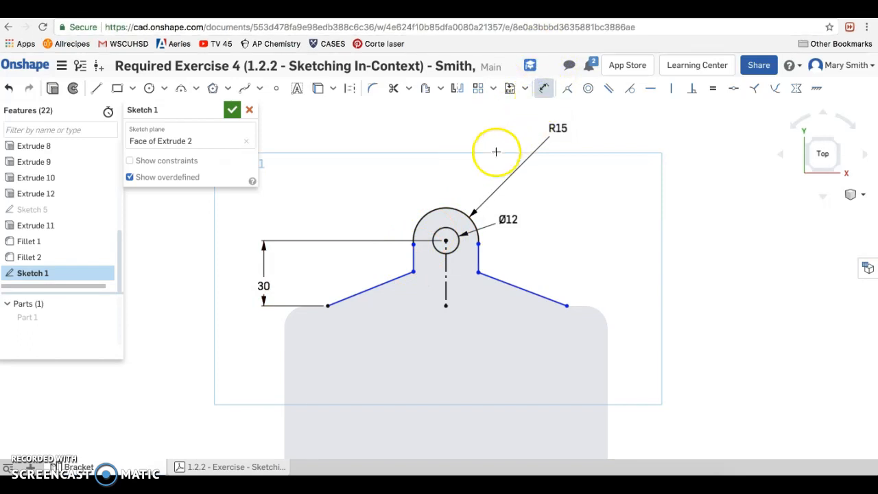
click(414, 273)
click(328, 305)
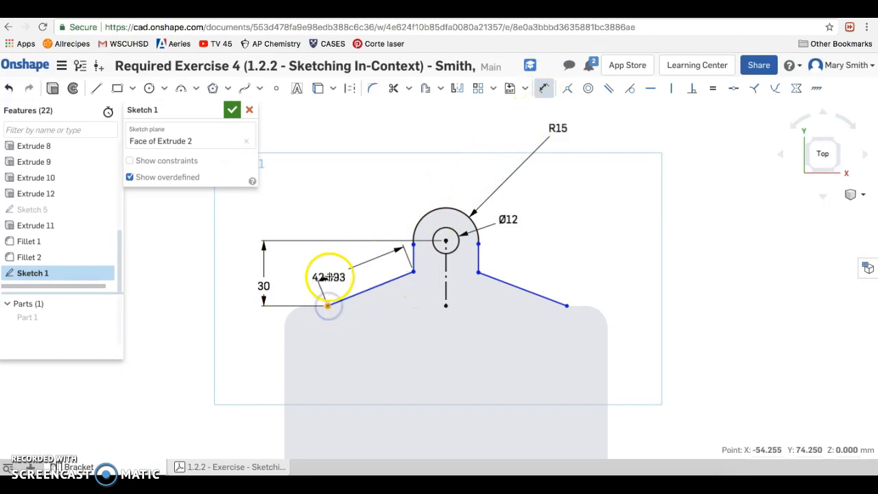
click(291, 283)
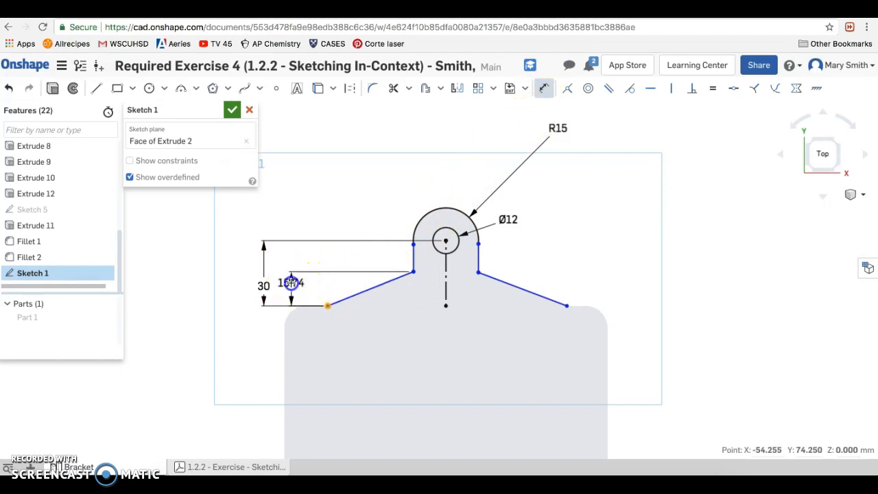
text(18)
key(Return)
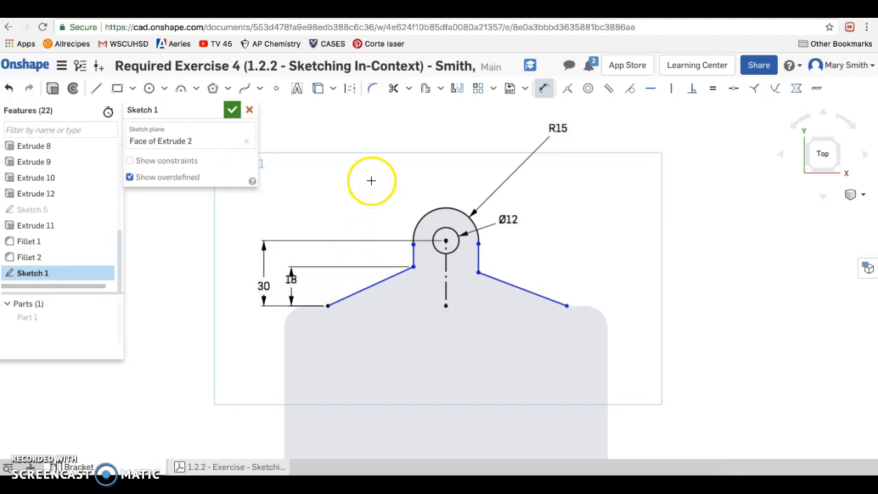
- Constrain the two short vertical lines below the arc to equal length
click(415, 256)
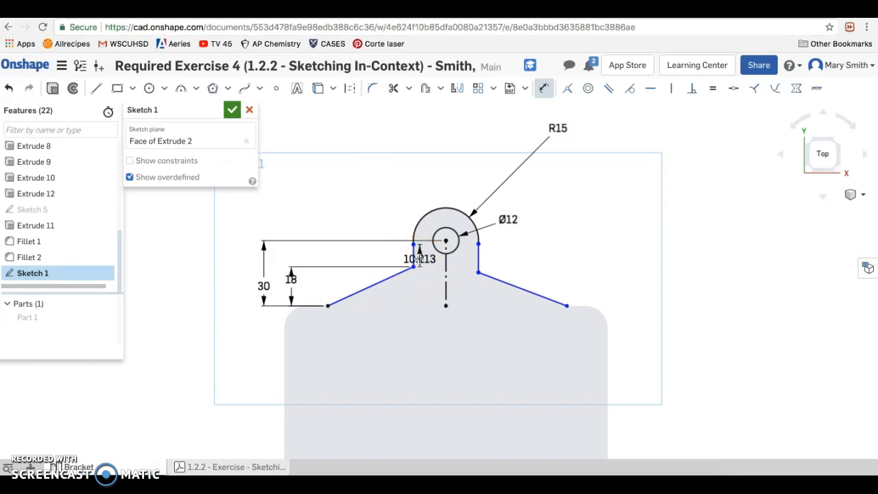
key(Escape)
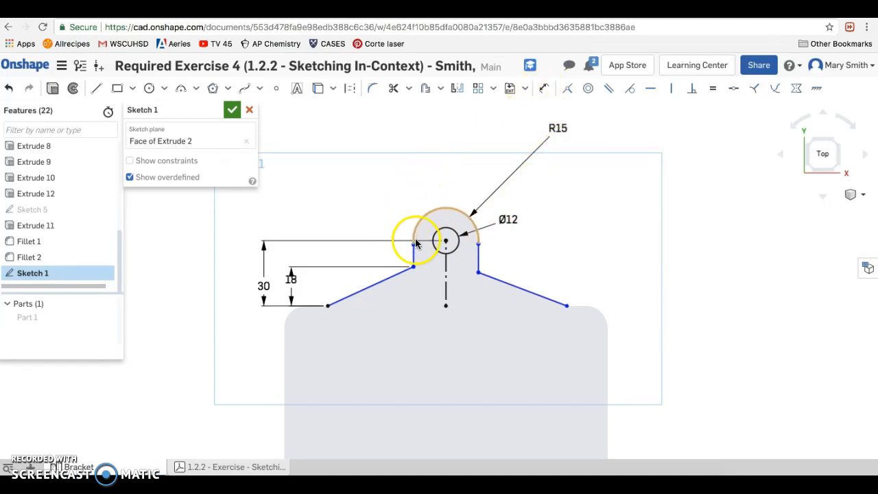
click(412, 260)
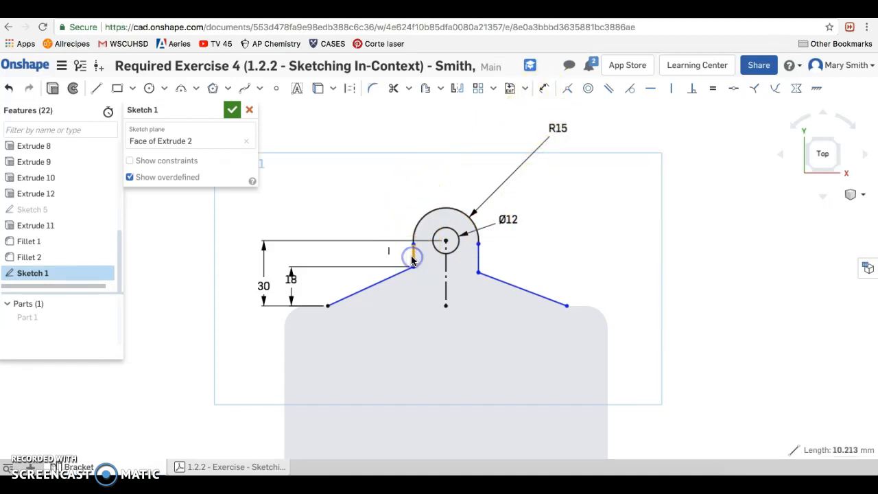
click(479, 260)
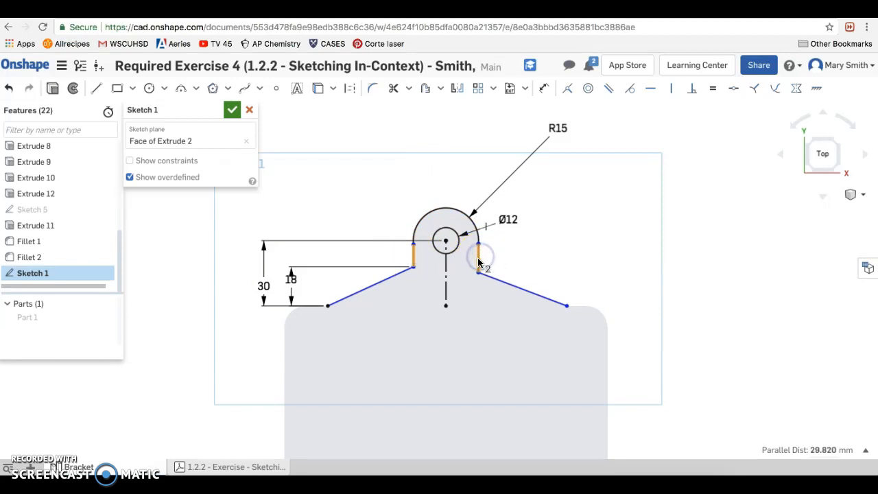
click(714, 89)
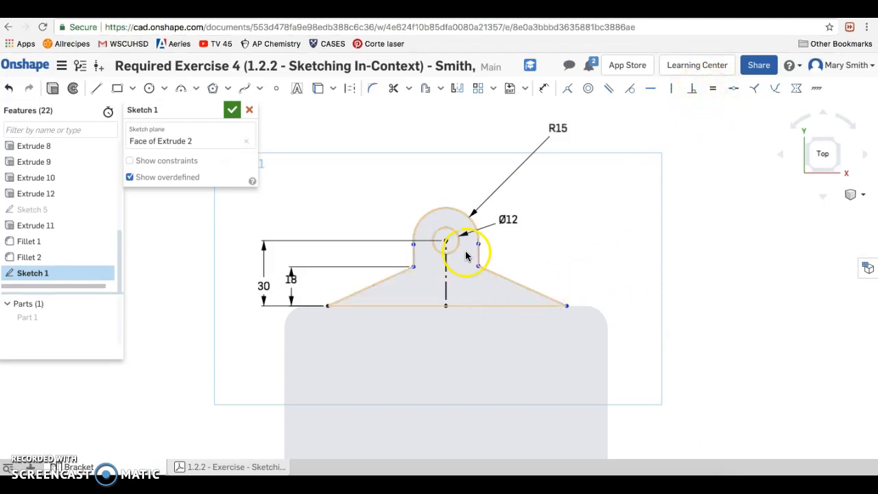
- Apply a Perpendicular constraint between the left and right diagonal lines
click(387, 278)
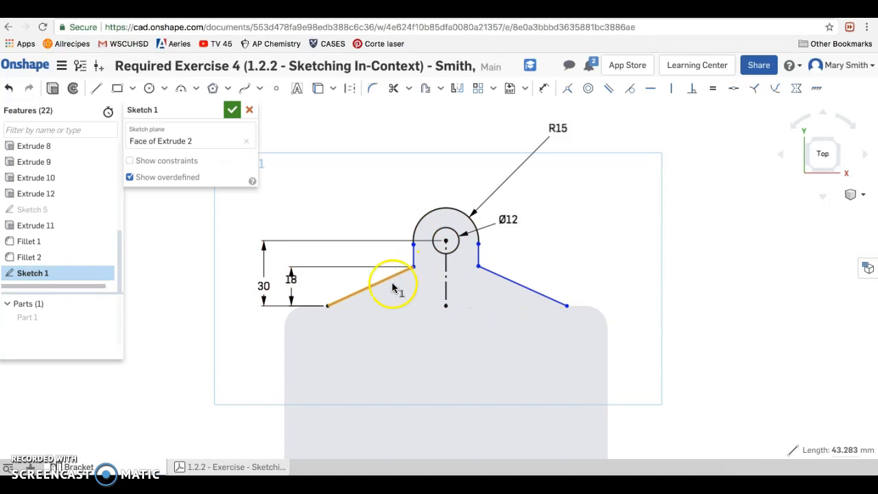
click(488, 270)
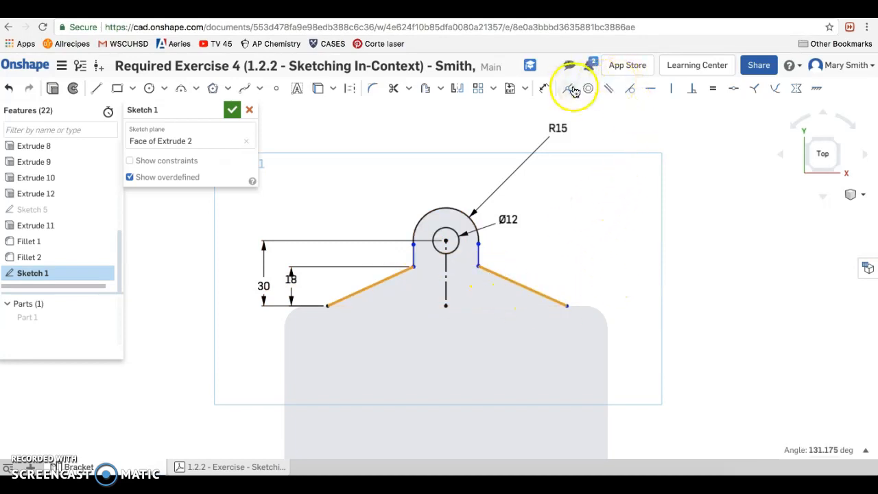
click(694, 94)
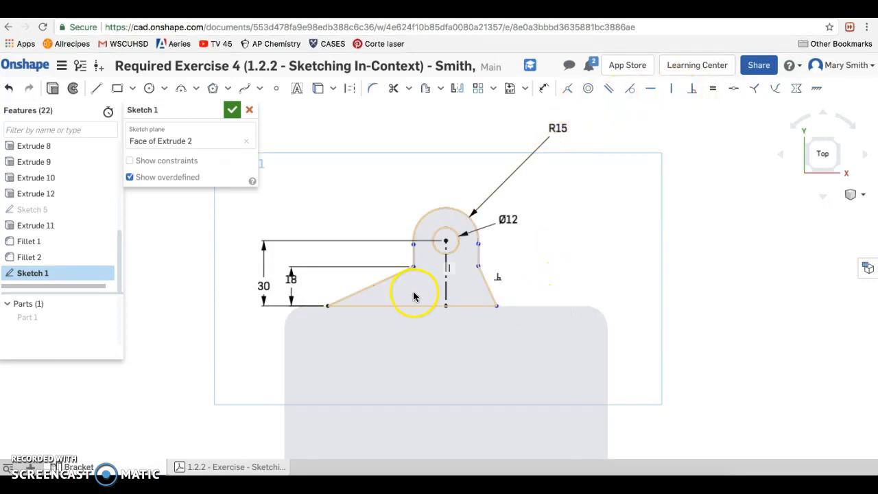
click(487, 289)
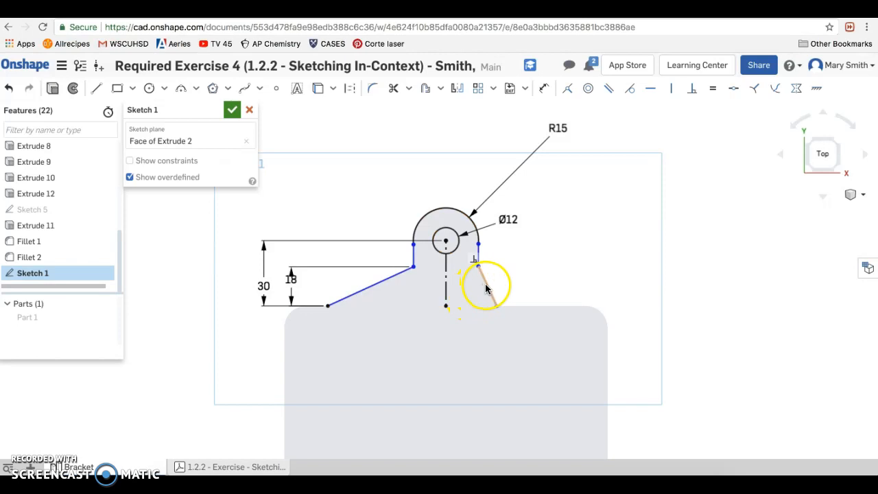
click(471, 306)
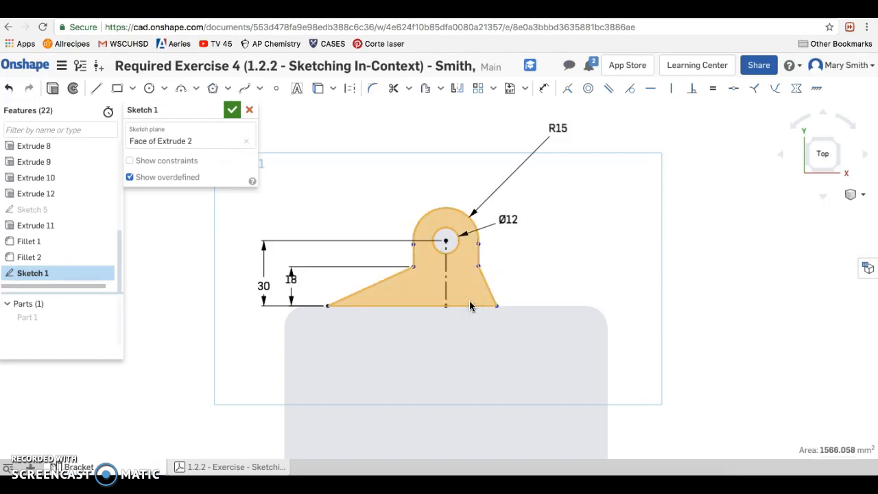
click(486, 285)
click(476, 305)
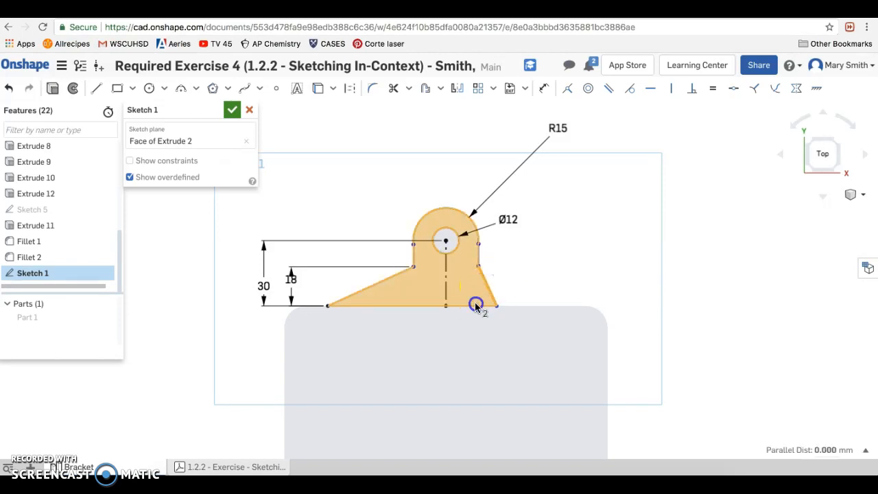
click(467, 294)
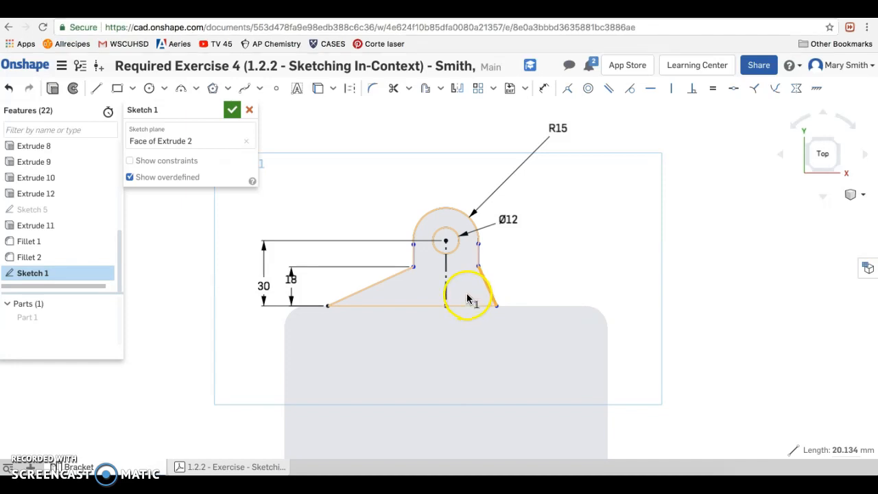
click(544, 88)
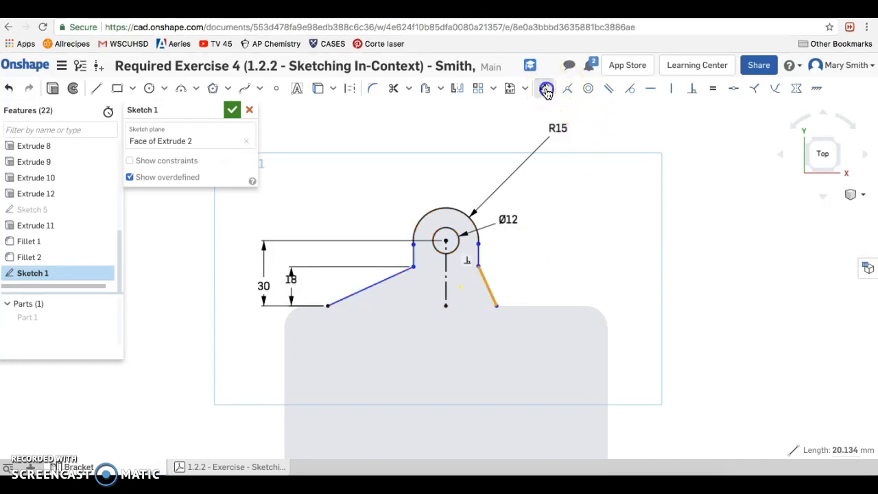
click(492, 291)
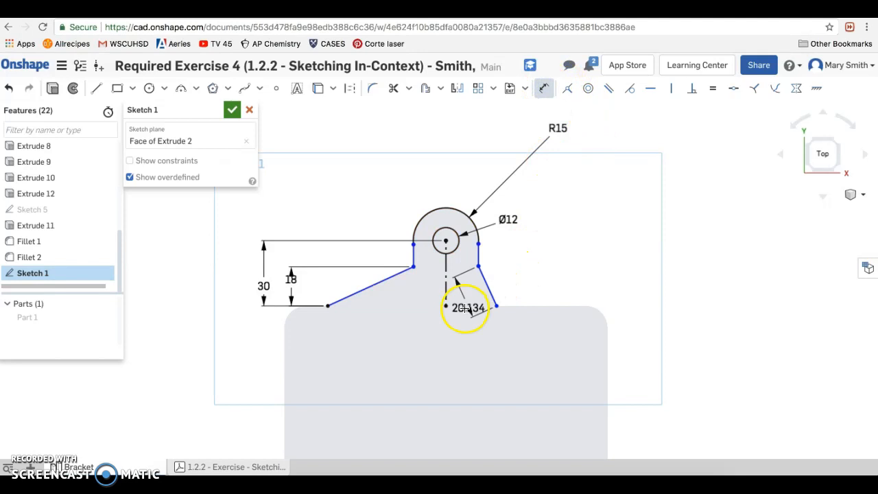
click(449, 306)
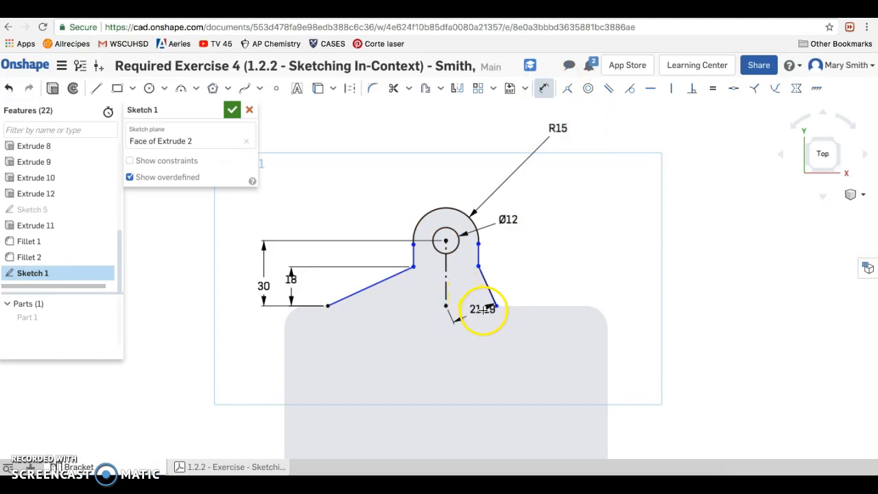
key(Escape)
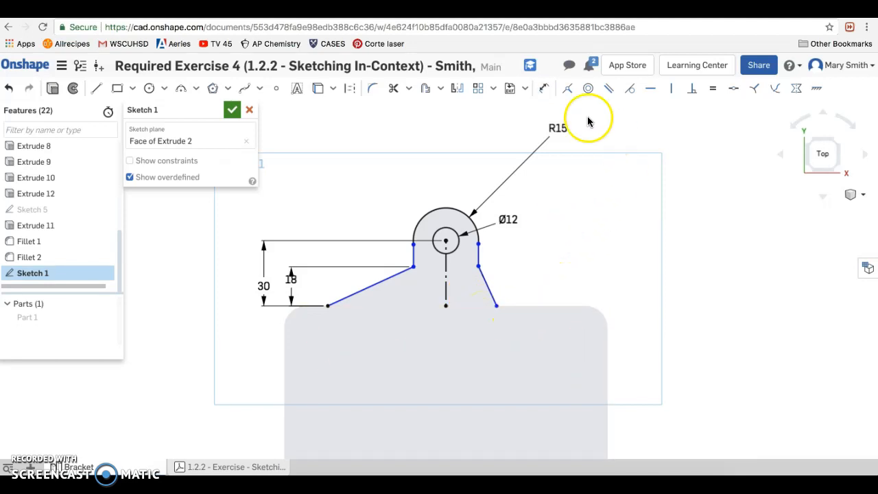
- Draw a line about 78 mm long along the face edge, joining the lower endpoints of the two diagonals
click(97, 87)
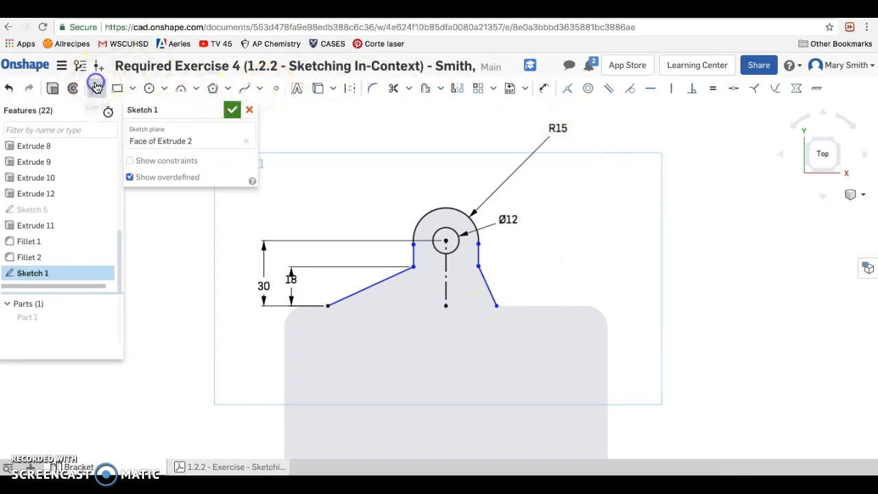
drag(496, 305, 330, 307)
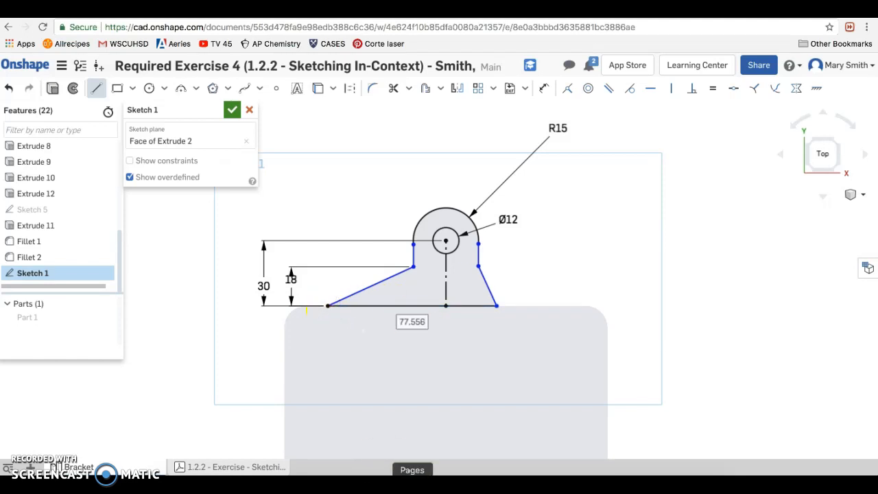
key(Escape)
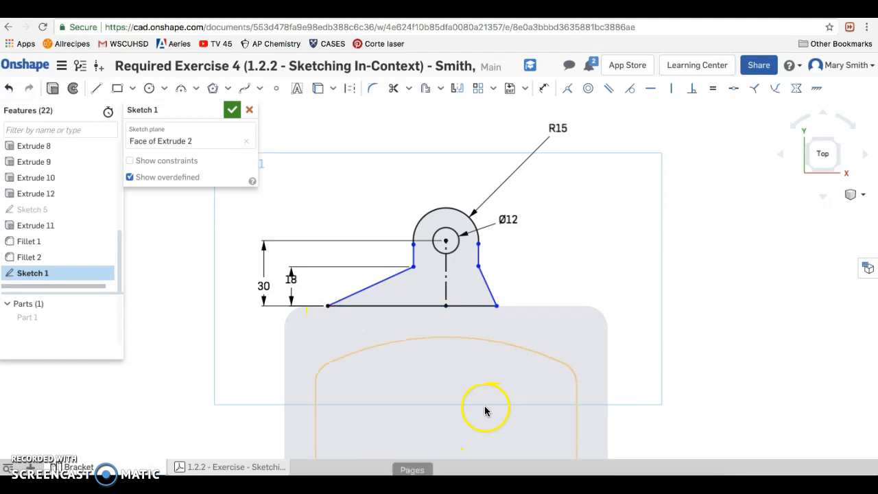
- Dimension the angle between the right diagonal and the new base line as 45 degrees
click(542, 88)
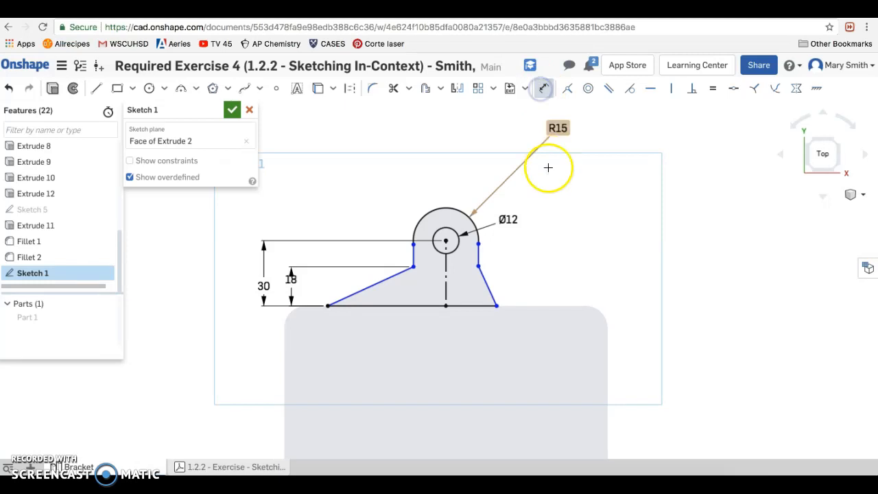
click(488, 285)
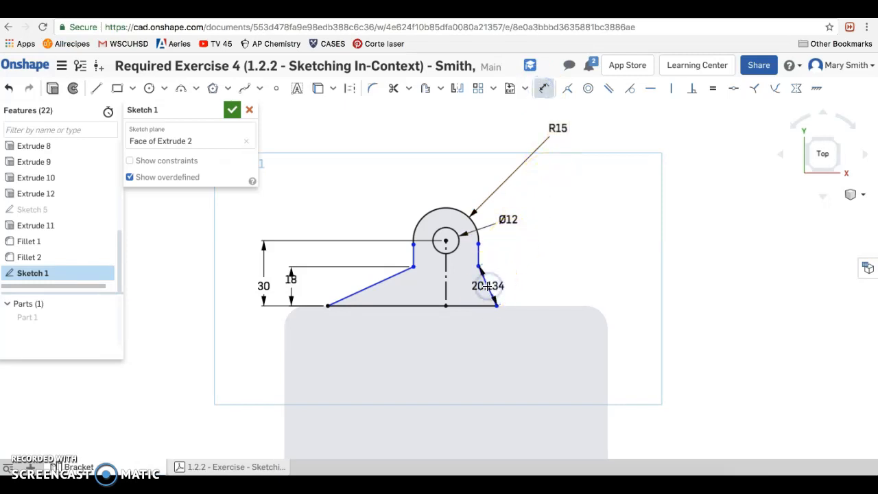
click(467, 306)
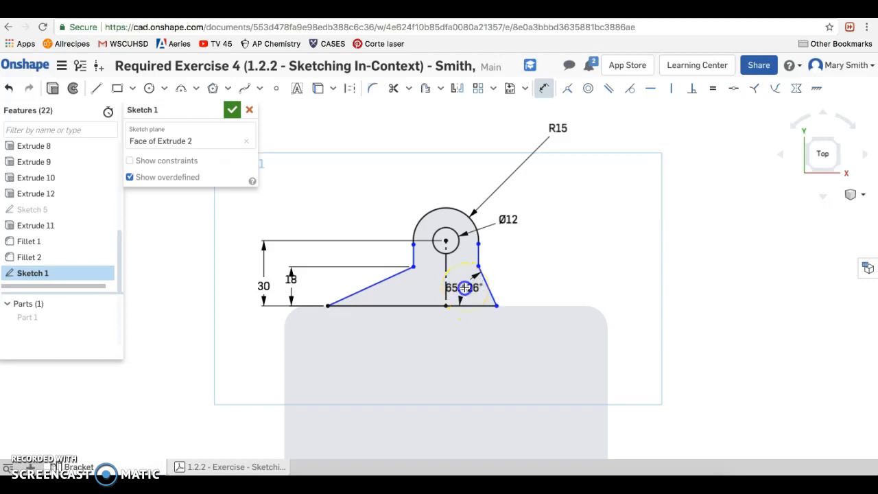
click(465, 287)
text(45)
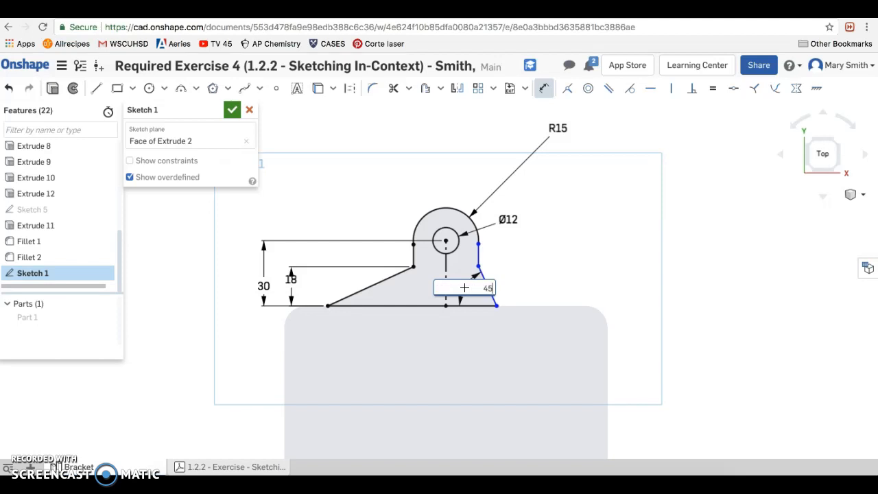
key(Return)
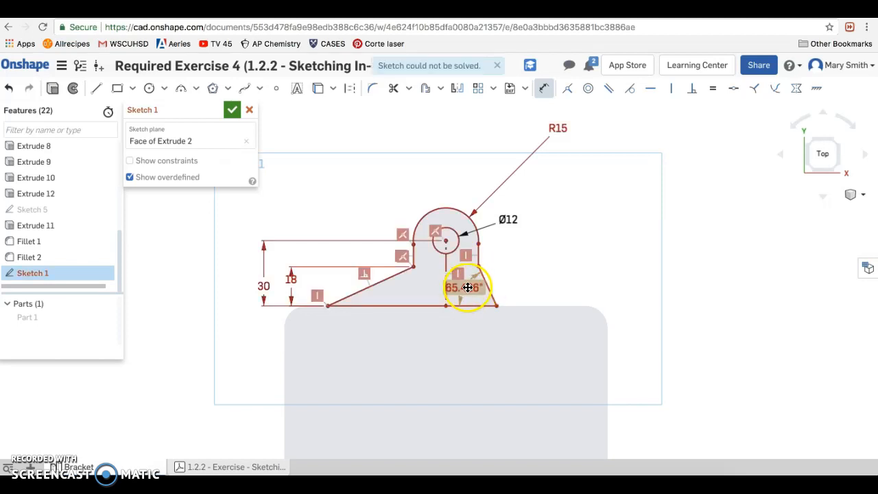
- Delete the conflicting vertical constraint at the left diagonal's lower endpoint
click(354, 305)
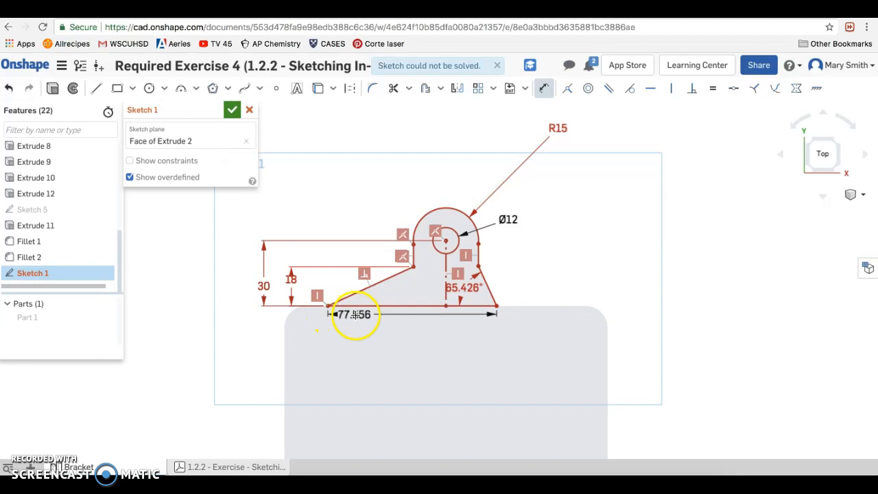
key(Escape)
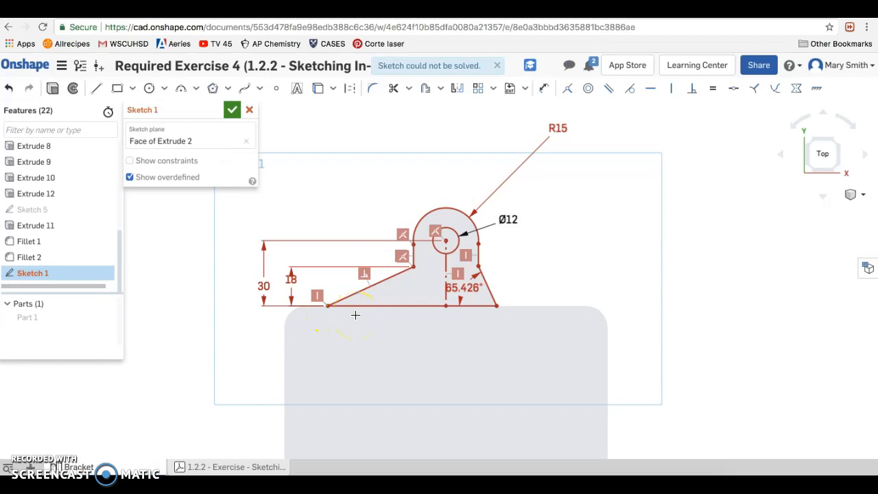
click(366, 318)
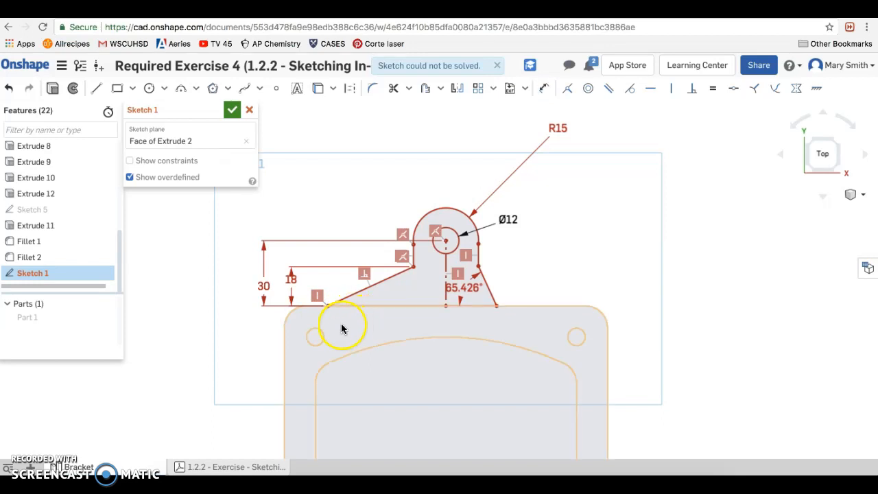
click(316, 294)
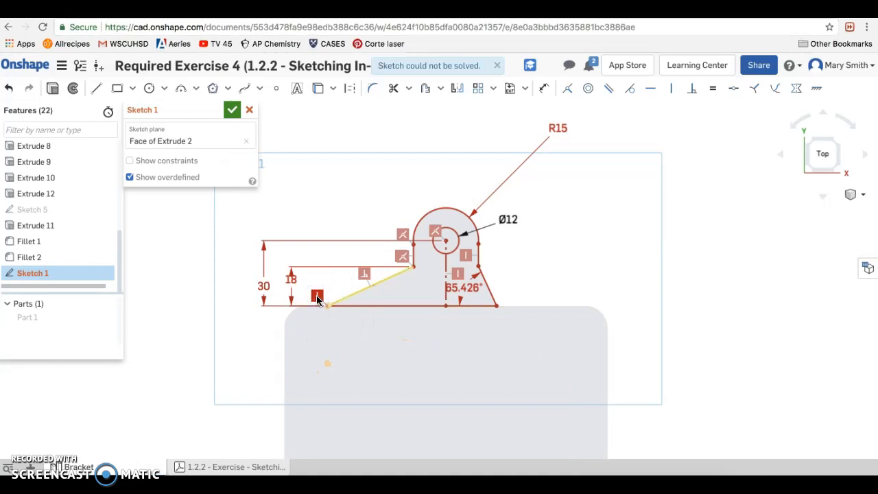
key(Delete)
click(349, 309)
click(564, 299)
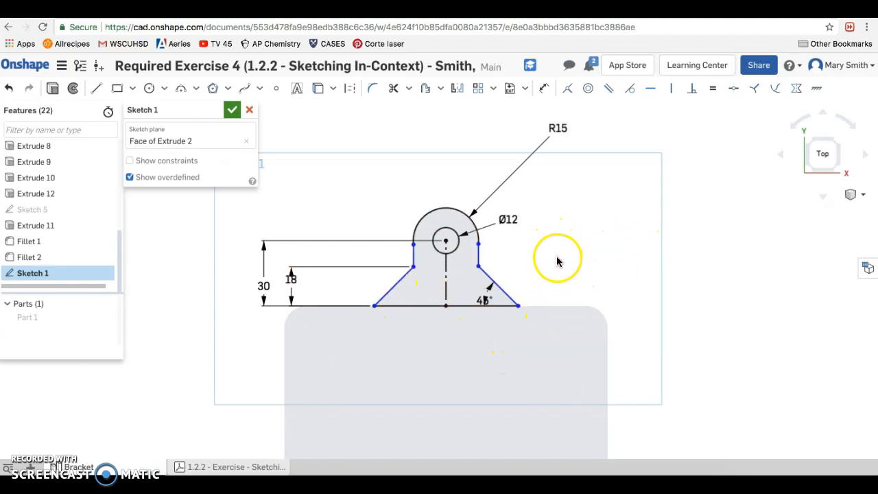
- Move the 45° dimension farther inside the tab, away from the right diagonal
drag(481, 293, 471, 289)
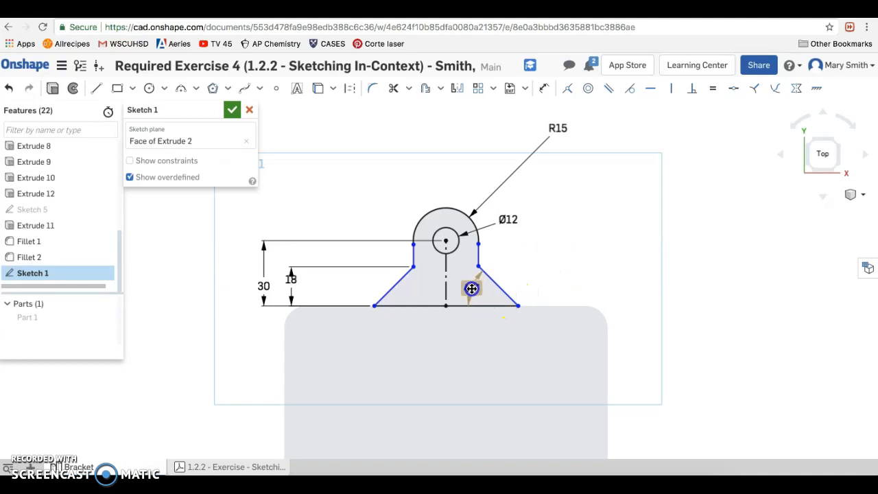
click(553, 265)
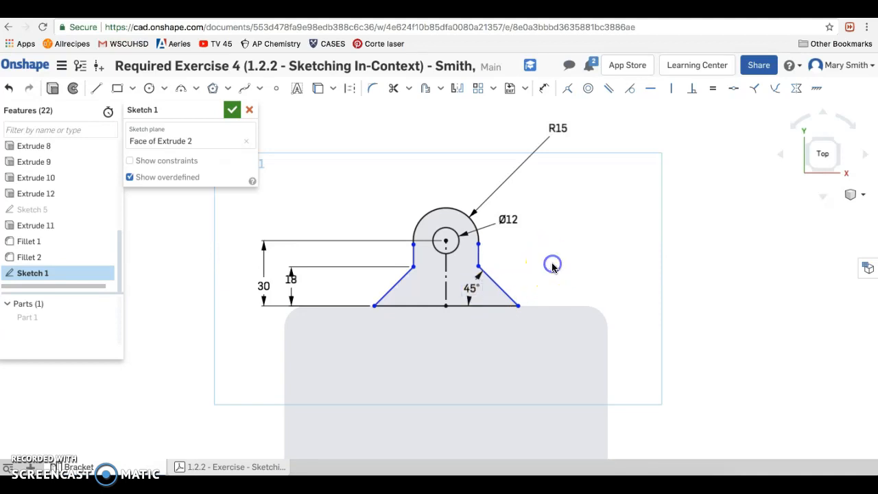
click(604, 269)
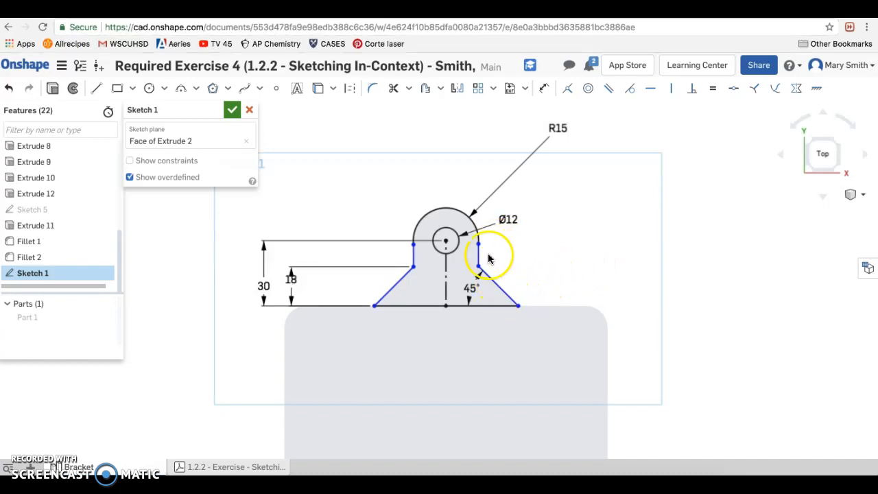
- Constrain the arc's left endpoint, the hole centre and the arc's right endpoint to be horizontally aligned
click(413, 244)
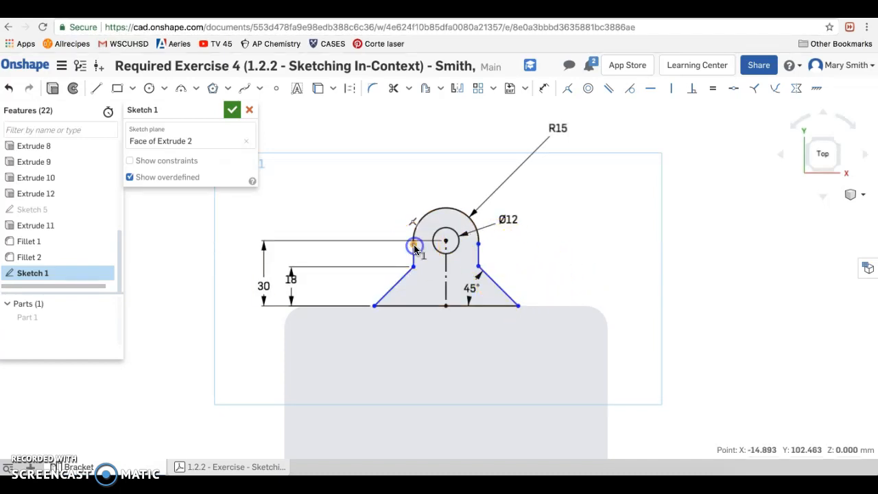
click(445, 243)
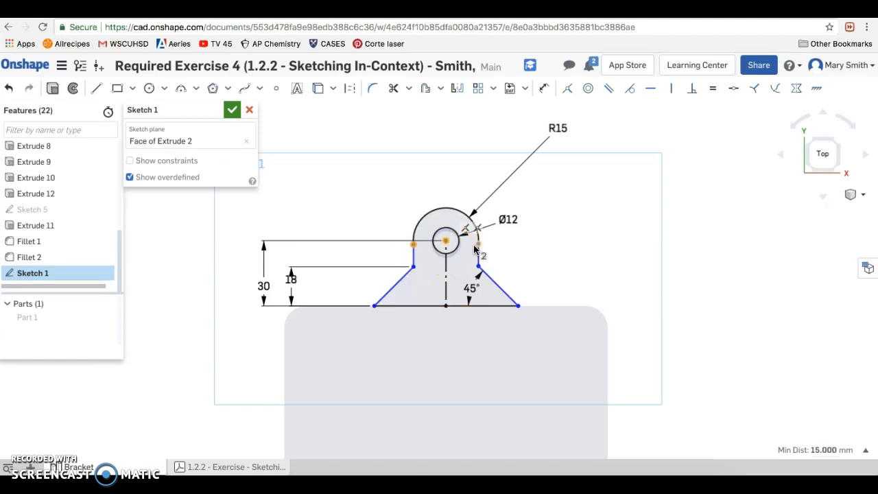
click(478, 245)
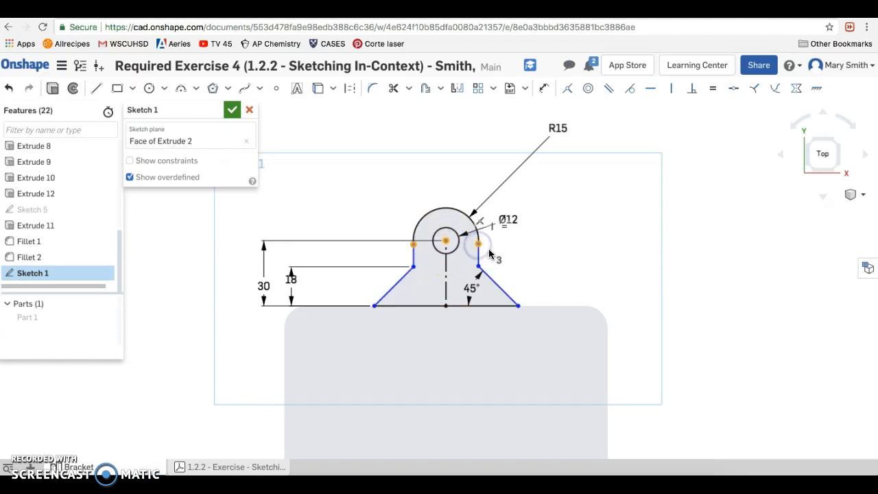
click(655, 92)
click(656, 95)
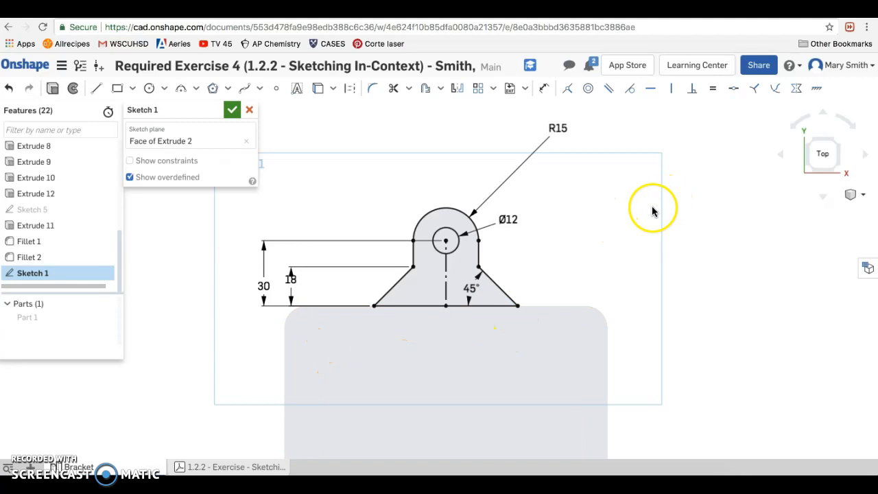
- Move the R15 dimension closer to the tab's arc and shift the 18 mm dimension slightly to centre it between its arrows
drag(557, 130, 503, 167)
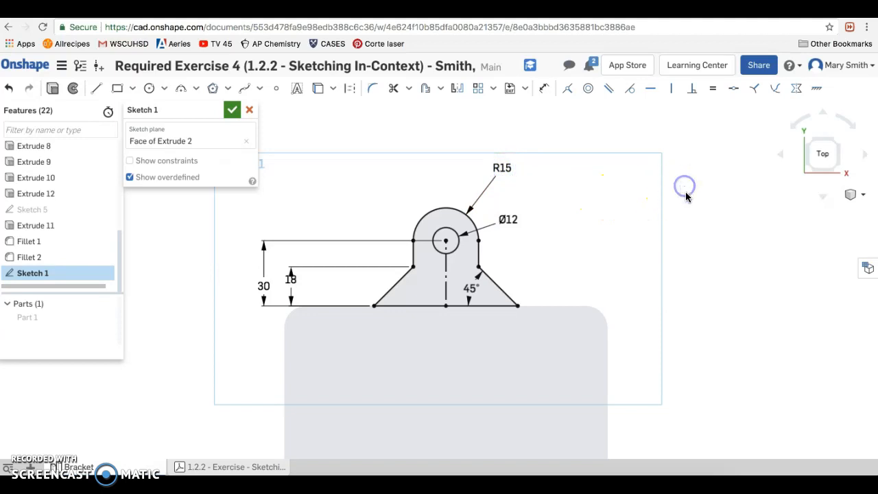
drag(291, 279, 287, 286)
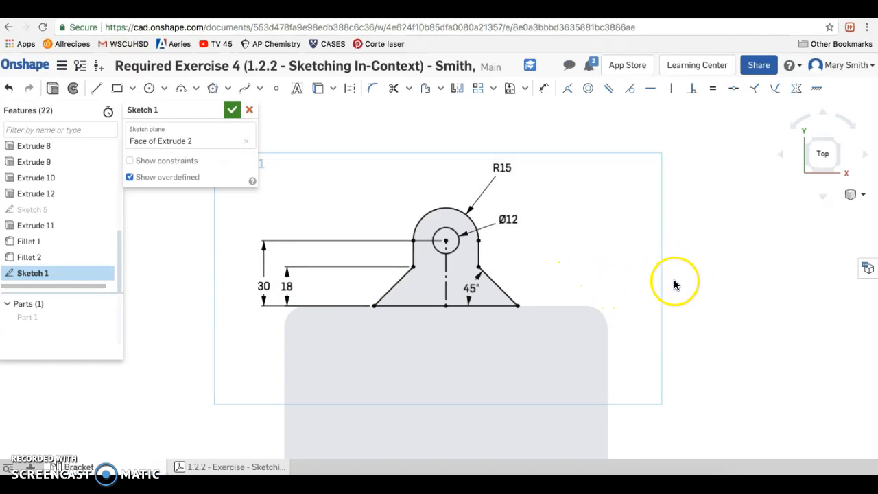
- Draw a horizontal line about 148.5 mm long through the origin, between the midpoints of the face's left and right edges
scroll(721, 300, down, 2)
scroll(721, 301, down, 4)
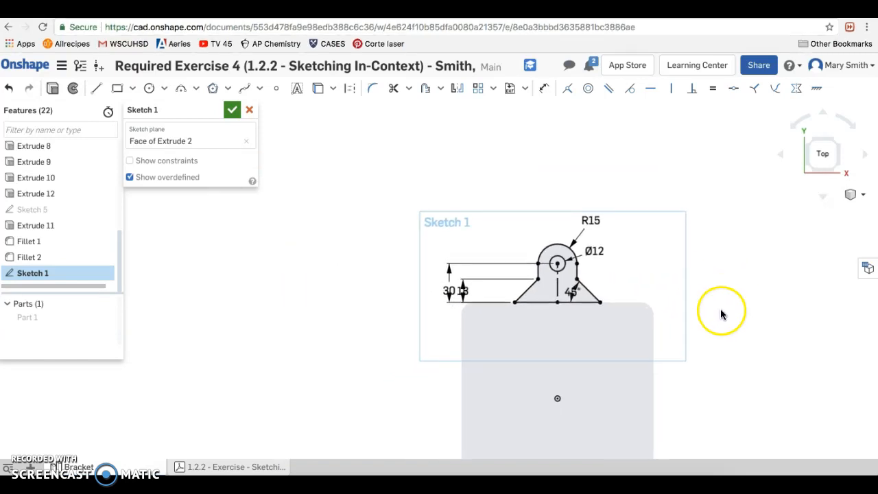
scroll(732, 338, down, 1)
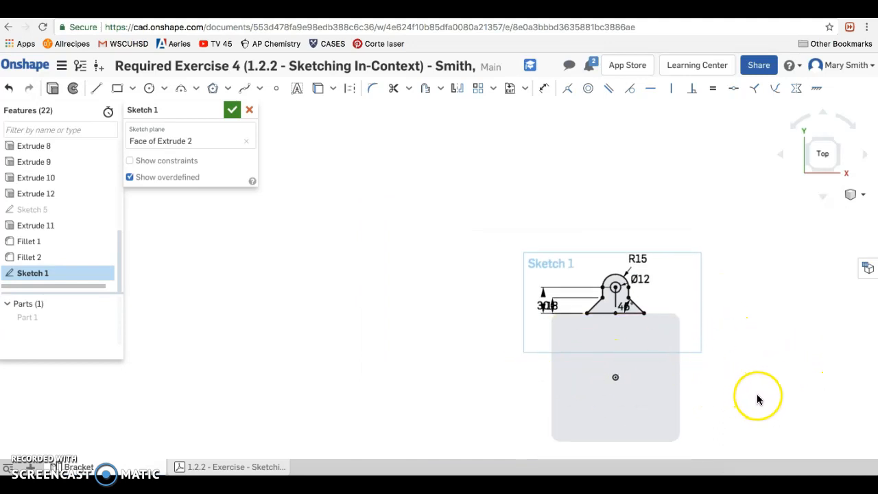
mouse_move(767, 393)
middle_down()
mouse_move(687, 349)
mouse_move(620, 338)
mouse_move(614, 307)
middle_up()
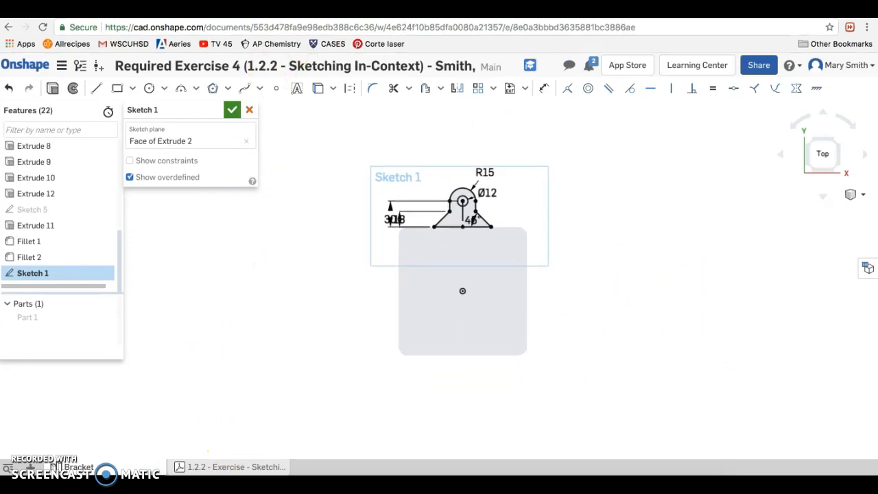
click(98, 90)
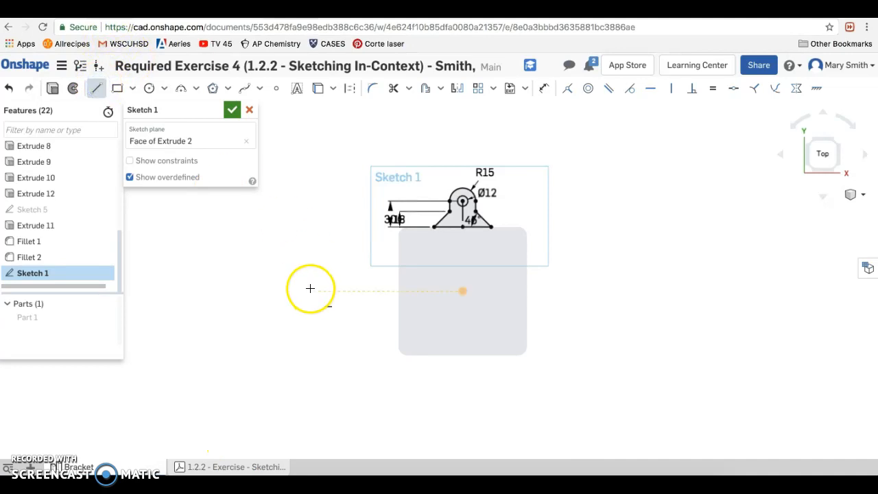
click(398, 291)
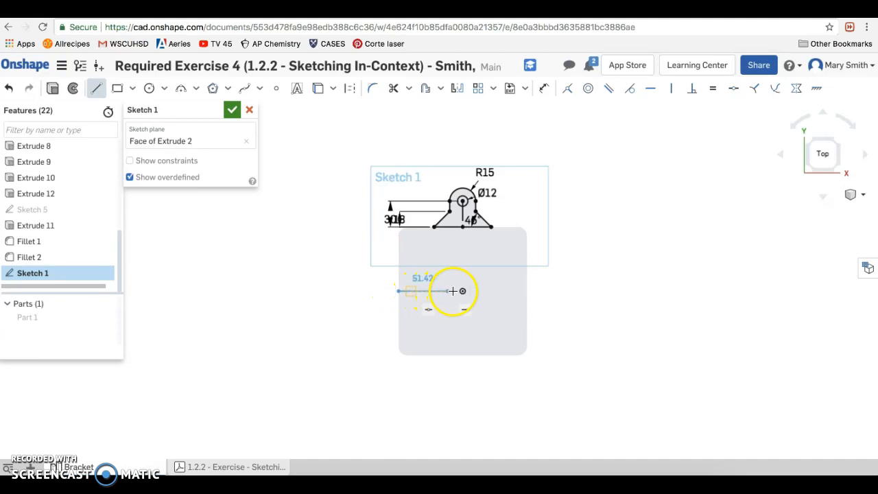
click(526, 291)
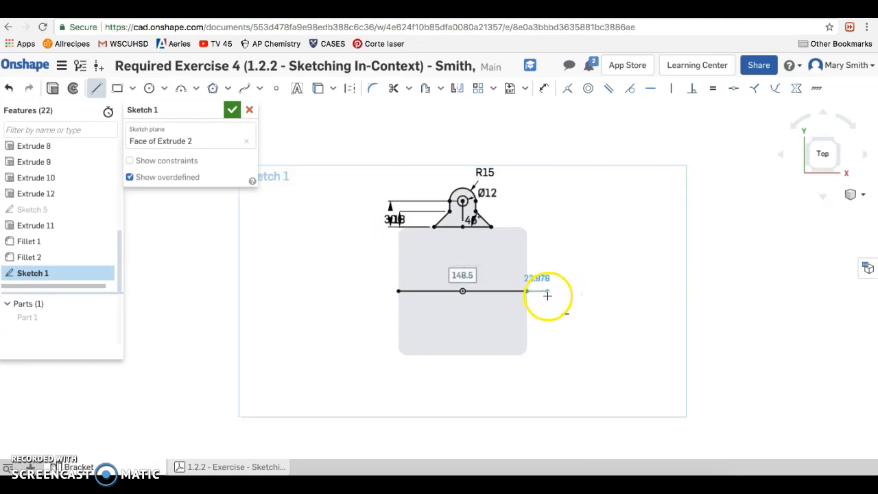
key(Escape)
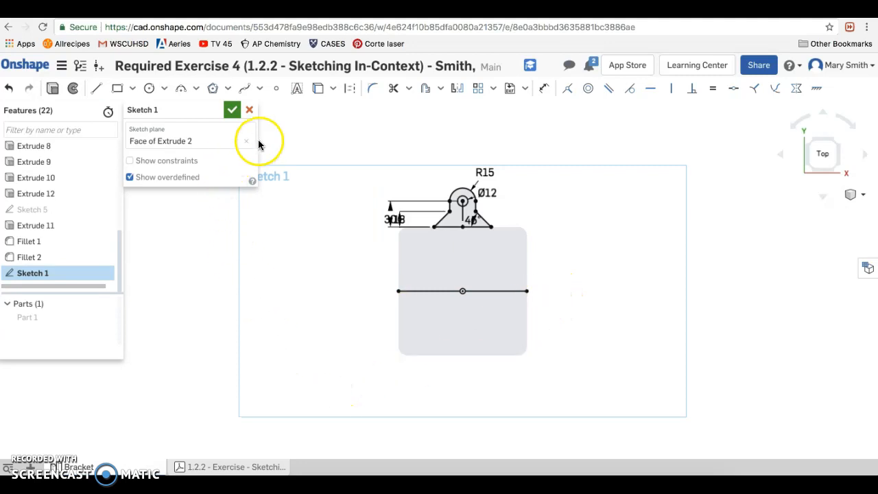
- Convert the horizontal line through the origin to construction geometry
click(347, 90)
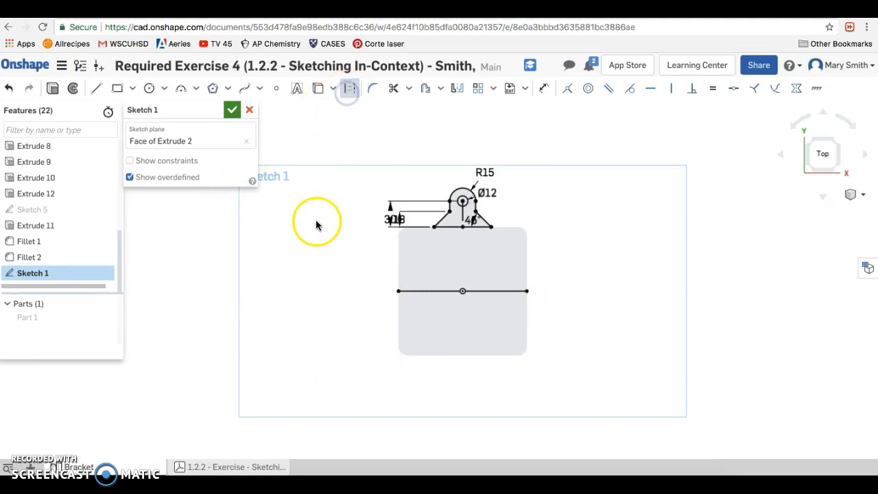
click(408, 291)
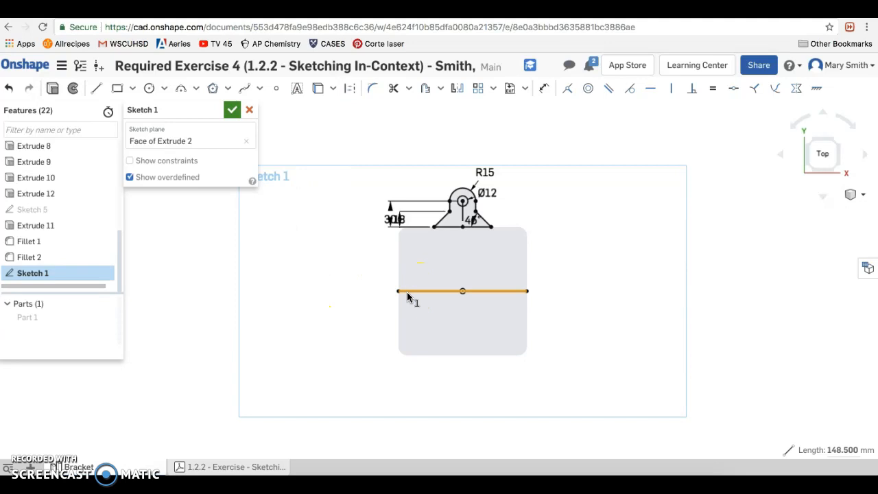
click(350, 89)
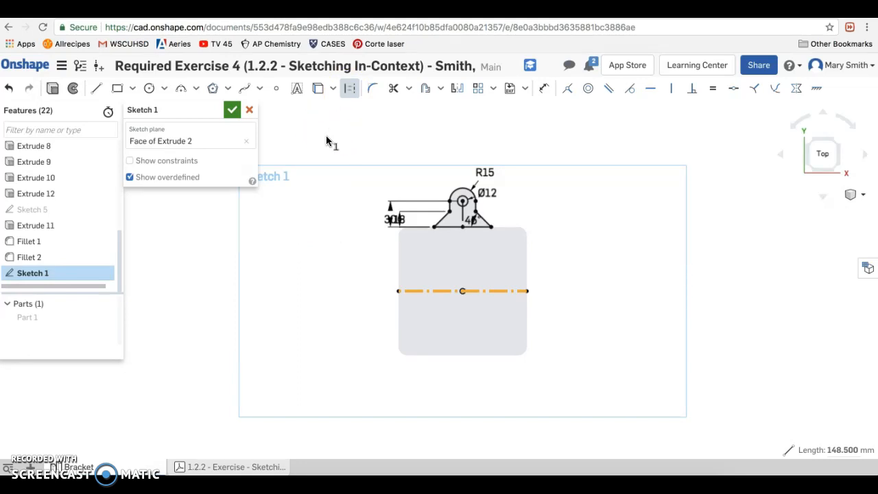
click(349, 89)
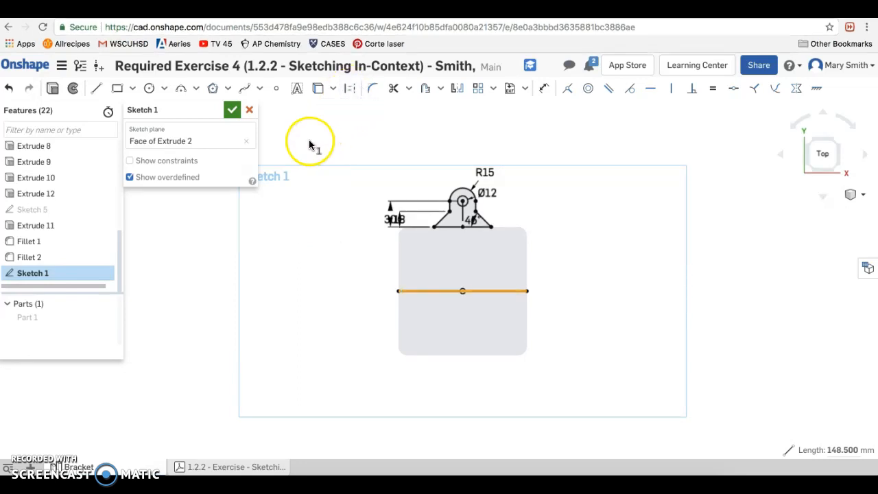
click(350, 90)
click(348, 121)
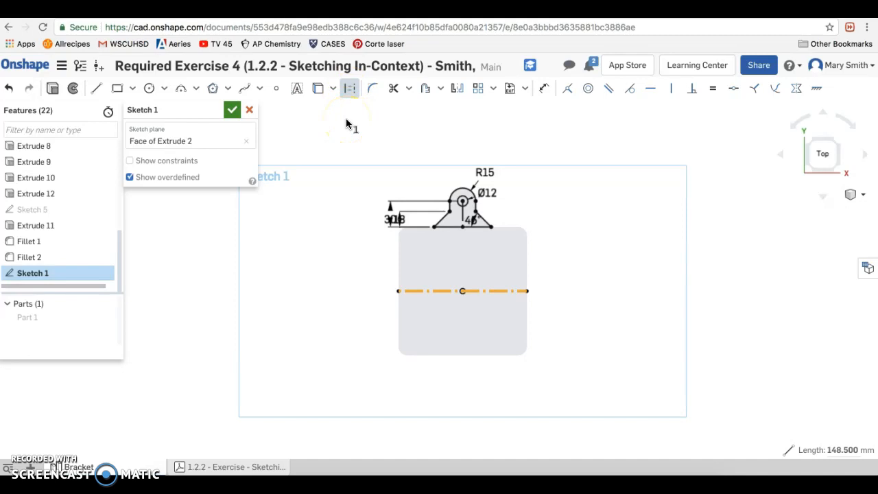
click(416, 290)
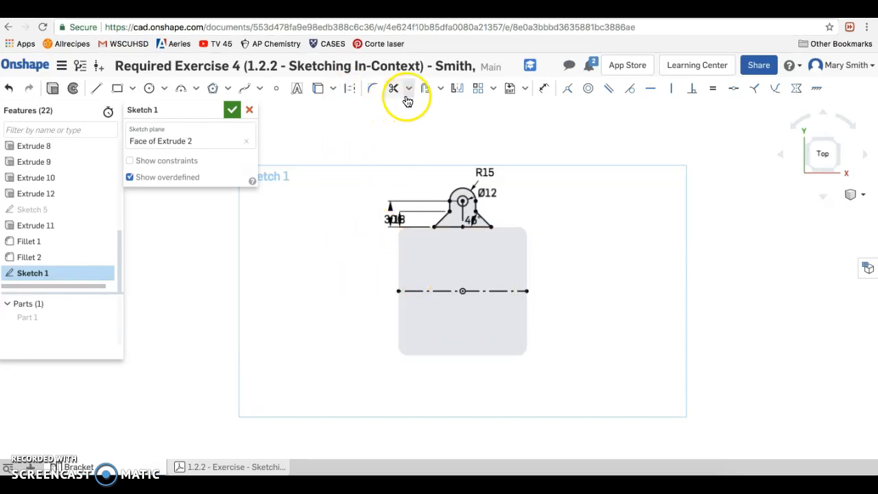
- Mirror the tab profile and its hole about the horizontal construction line, and finish the sketch
click(458, 94)
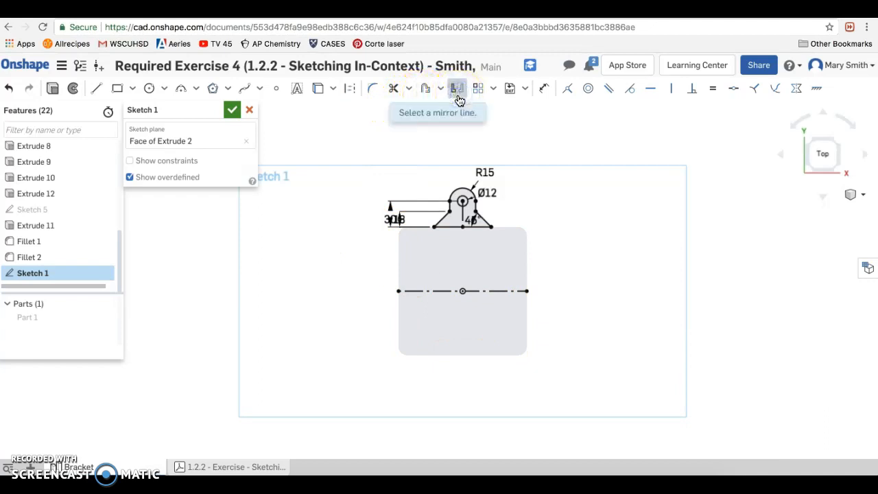
click(444, 292)
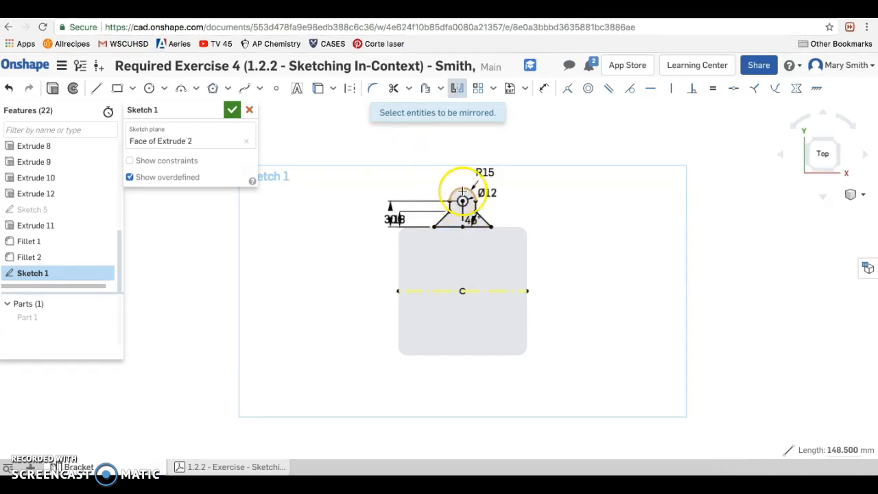
drag(424, 180, 509, 241)
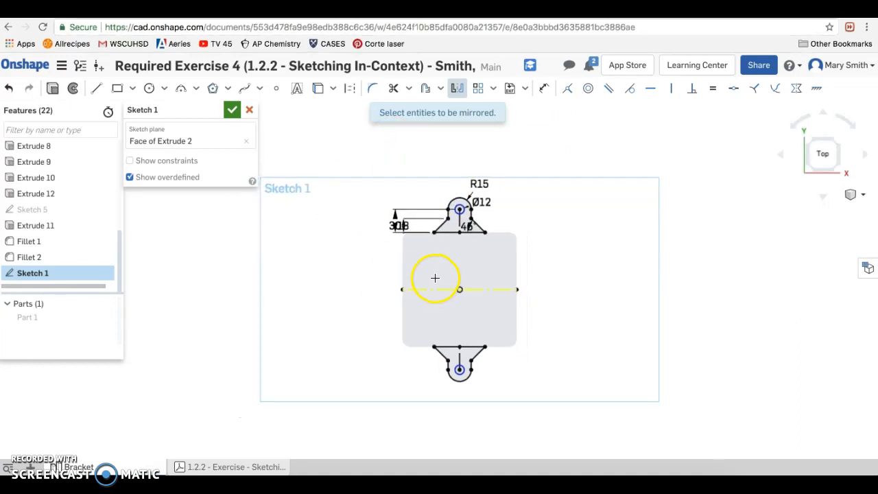
scroll(433, 281, up, 3)
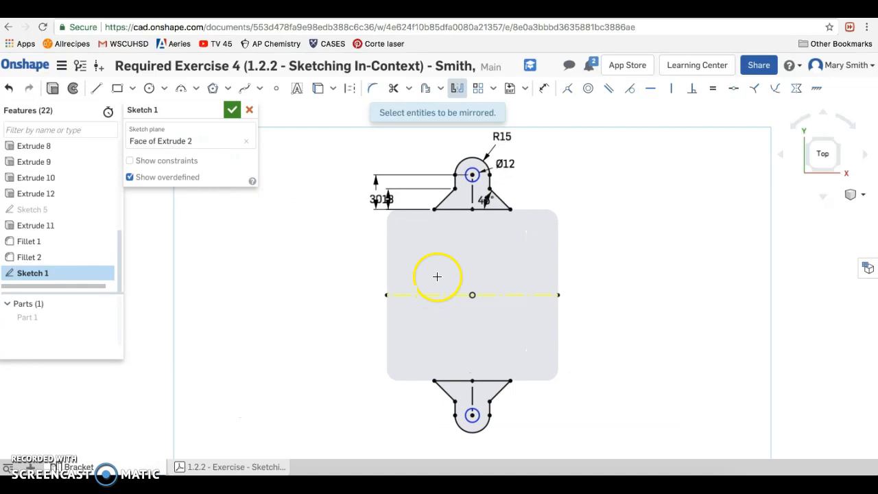
scroll(385, 200, up, 5)
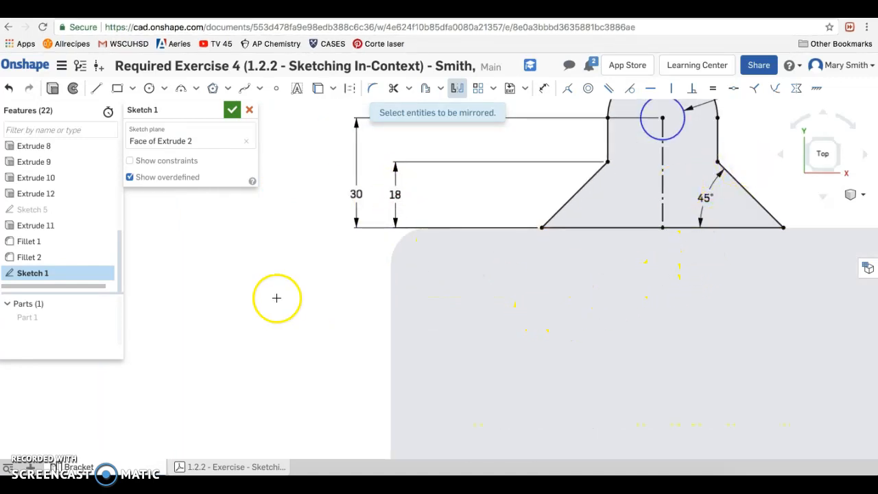
scroll(328, 250, down, 5)
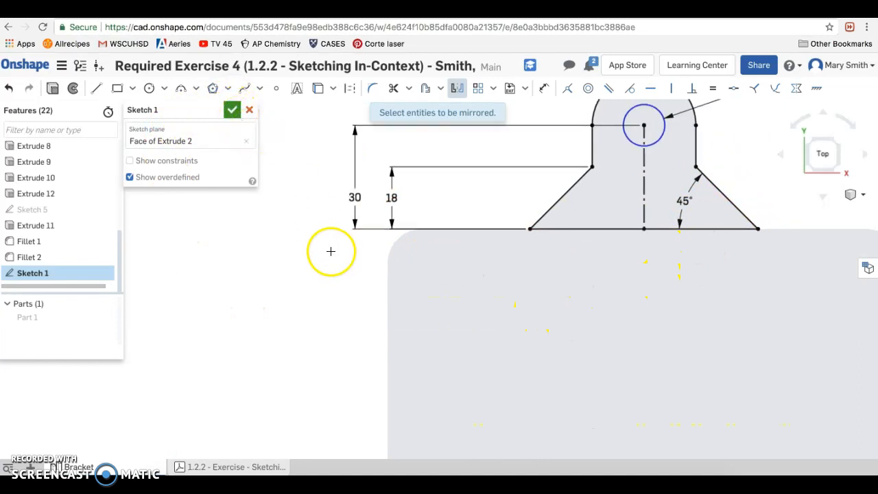
scroll(328, 251, down, 3)
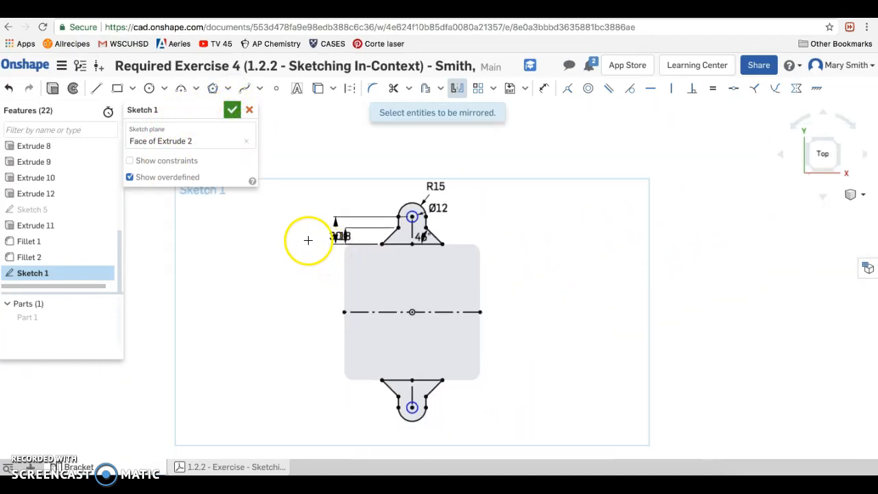
click(232, 110)
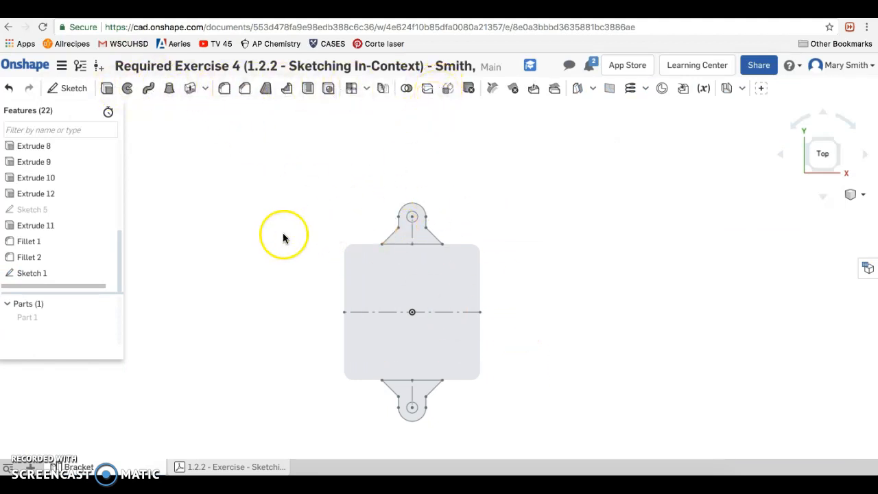
- Start a new solid extrude of the two tab regions and the bracket frame region from an isometric view
click(842, 174)
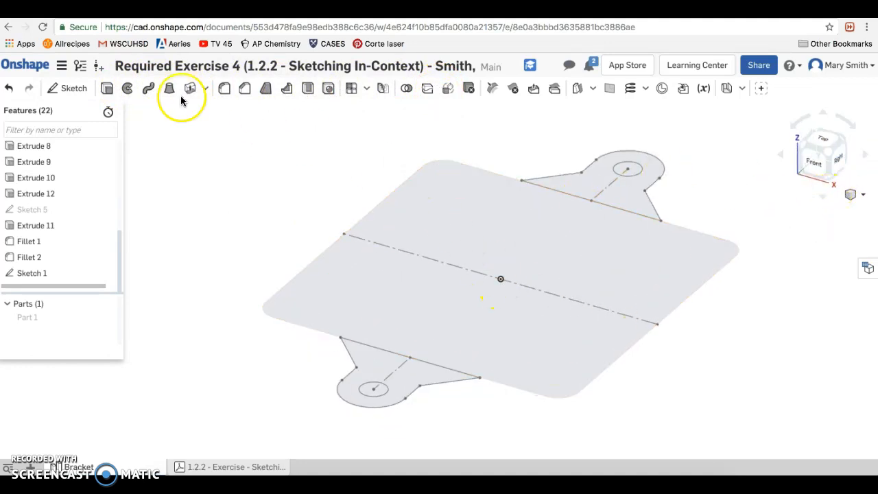
click(108, 91)
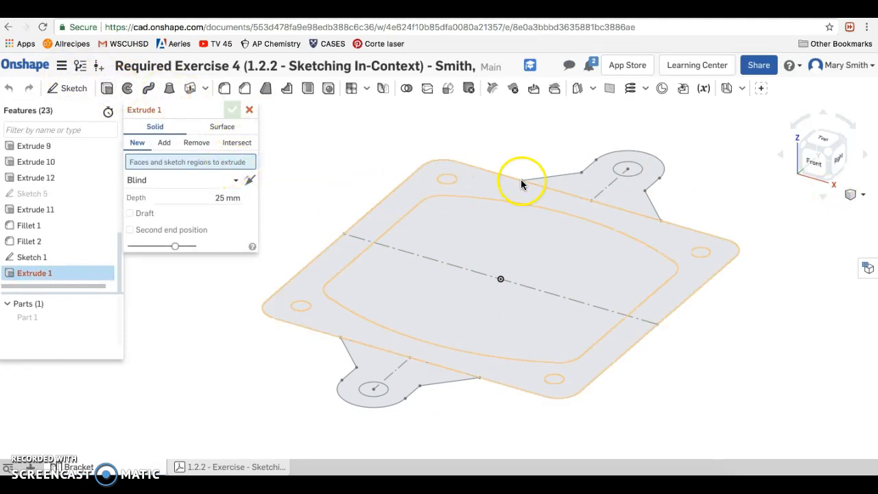
click(592, 181)
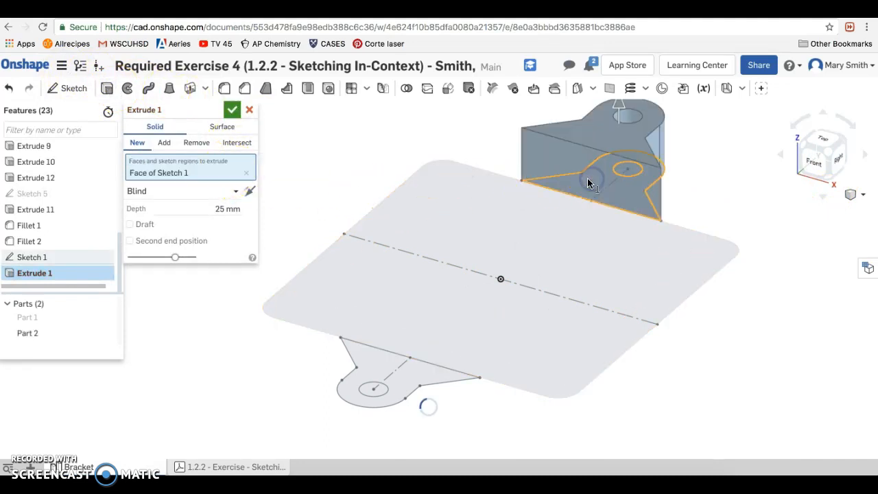
click(486, 189)
click(403, 381)
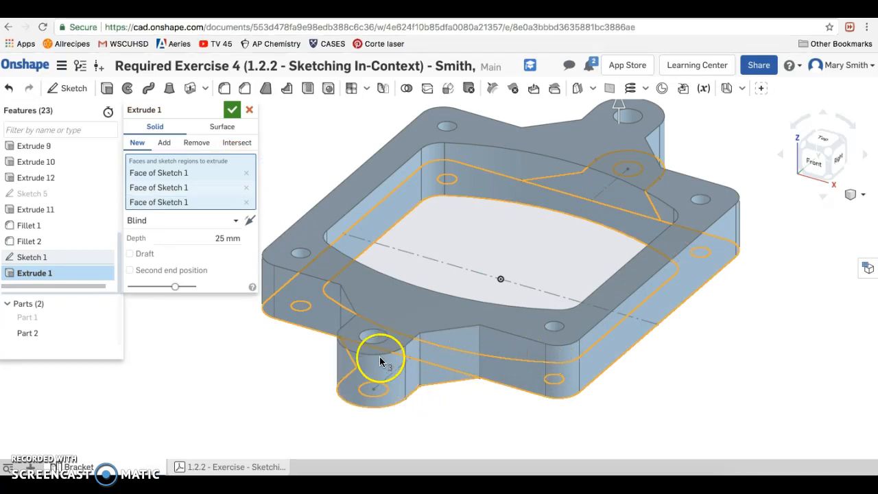
- Set the extrude's end type to Up to face, show Part 1 and terminate at the raised lip face of Extrude 3
click(190, 229)
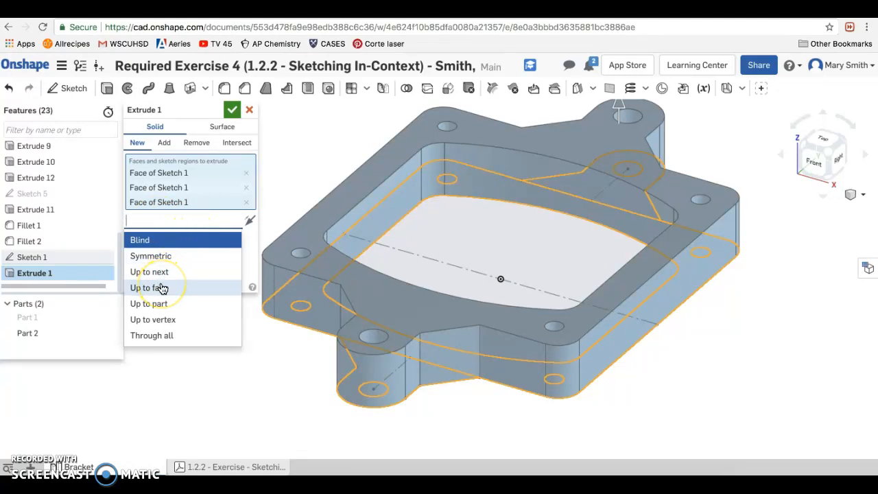
click(194, 288)
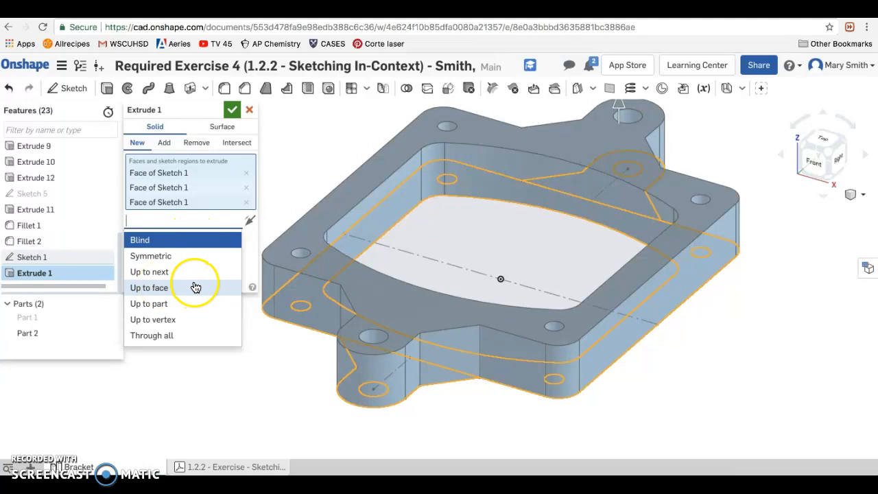
click(159, 288)
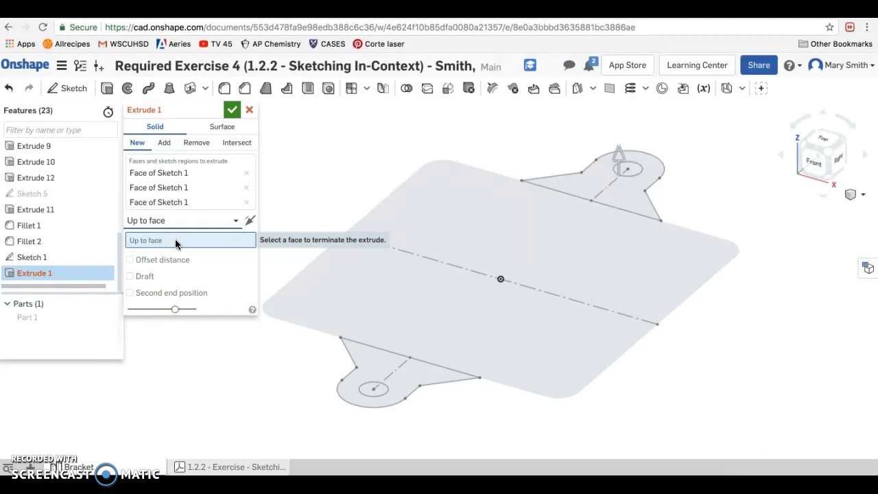
click(106, 319)
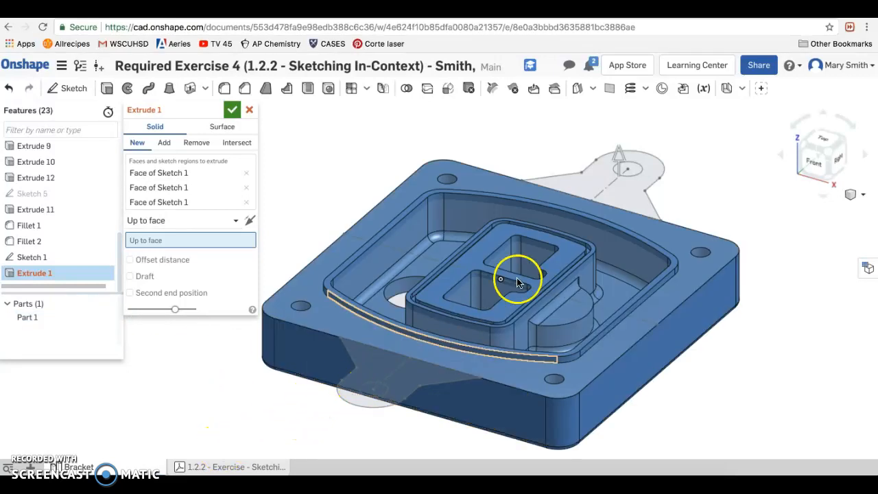
click(364, 311)
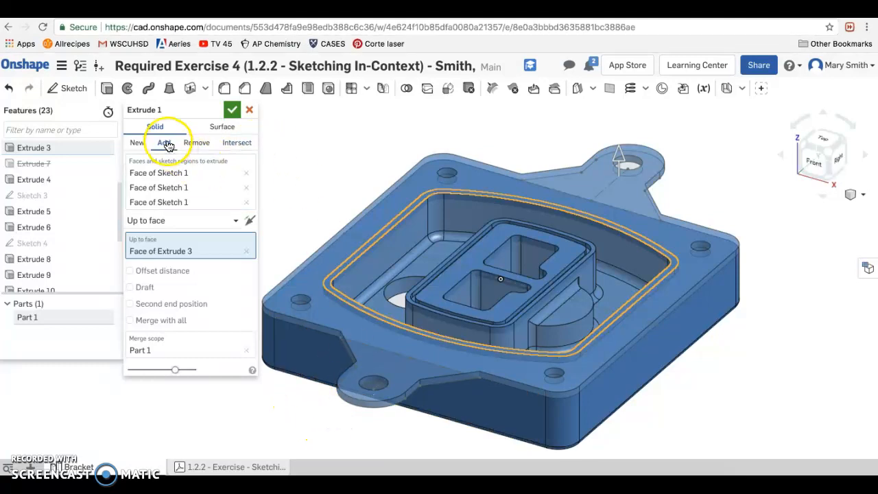
- Set the extrude to create a new part and accept it
click(137, 148)
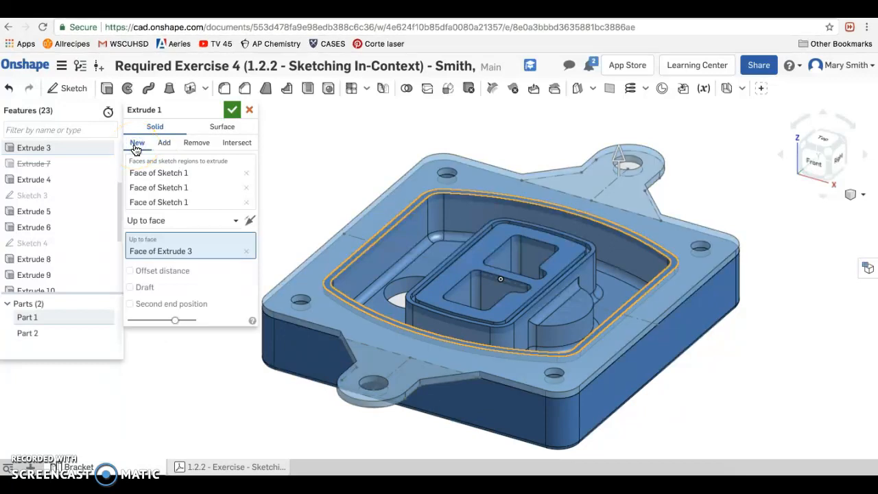
click(590, 179)
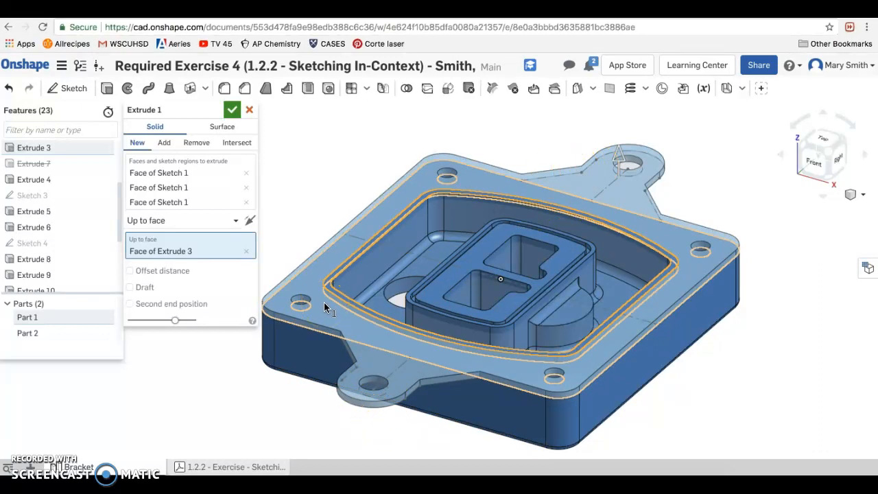
click(232, 112)
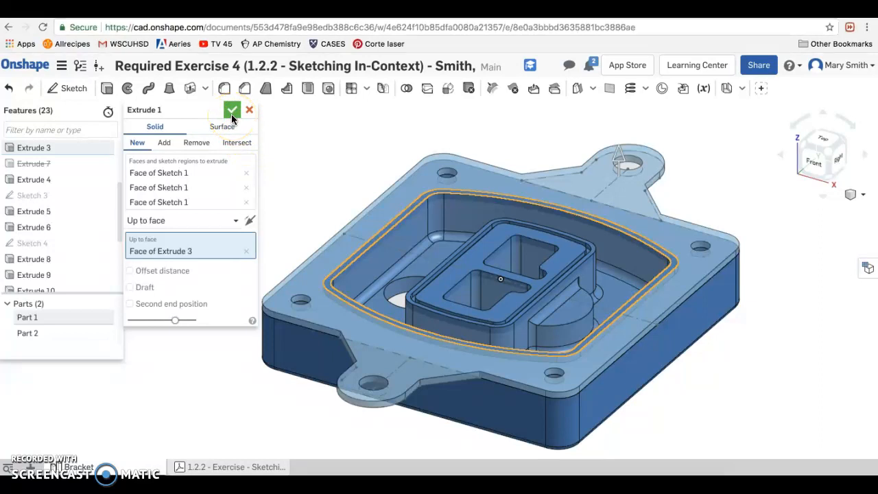